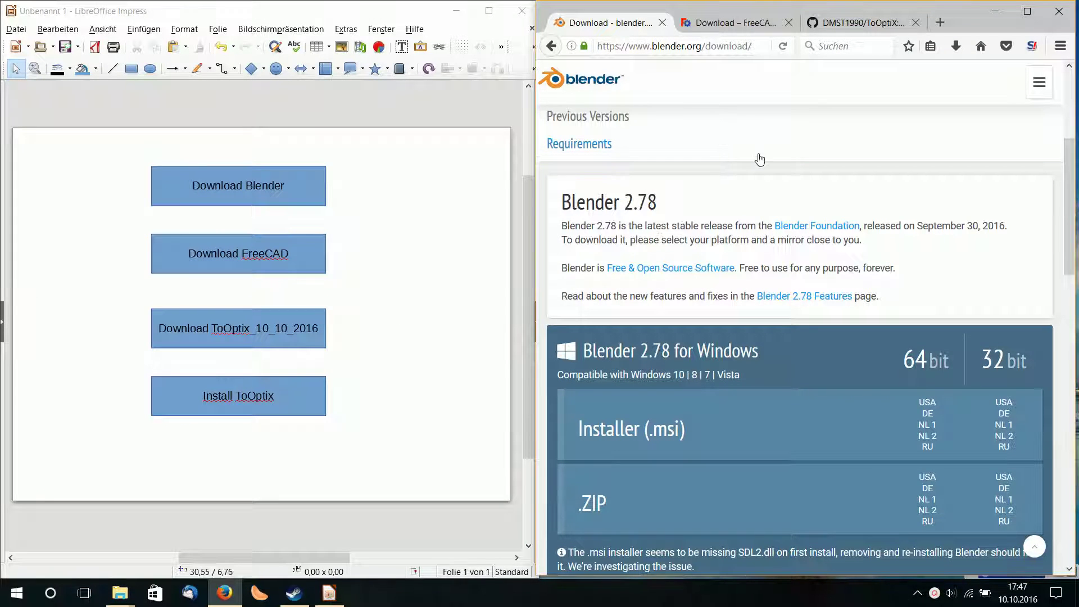
- Scroll down to the Blender 2.78 Windows Installer and ZIP download rows
{"action": "scroll", "coordinate": [768, 235], "scroll_direction": "down", "scroll_amount": 3}
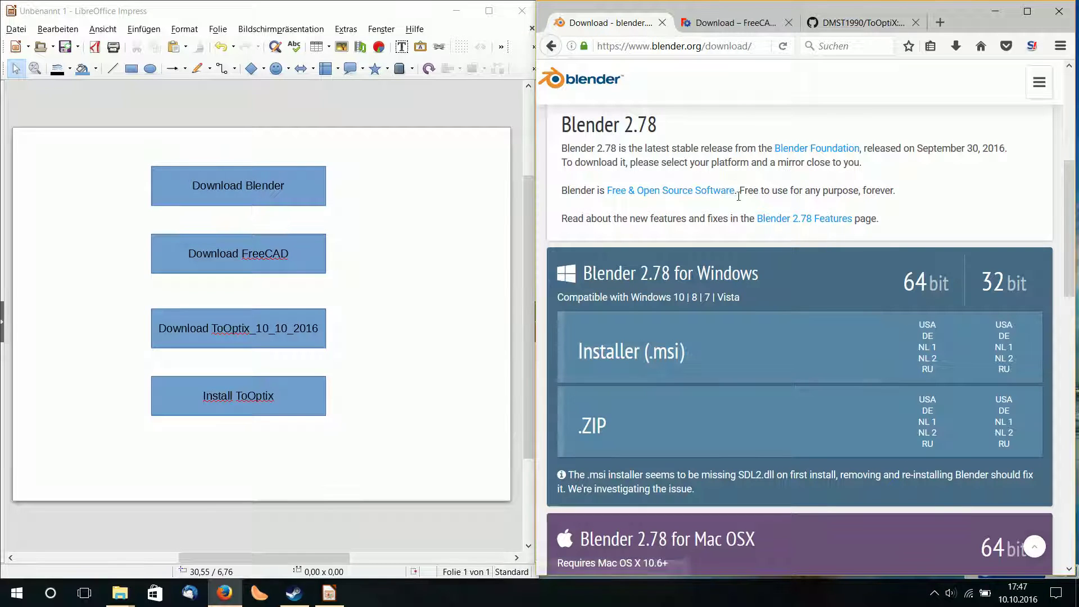
- Show the FreeCAD download page listing the official Windows, Ubuntu and Mac installers
{"action": "left_click", "coordinate": [725, 25]}
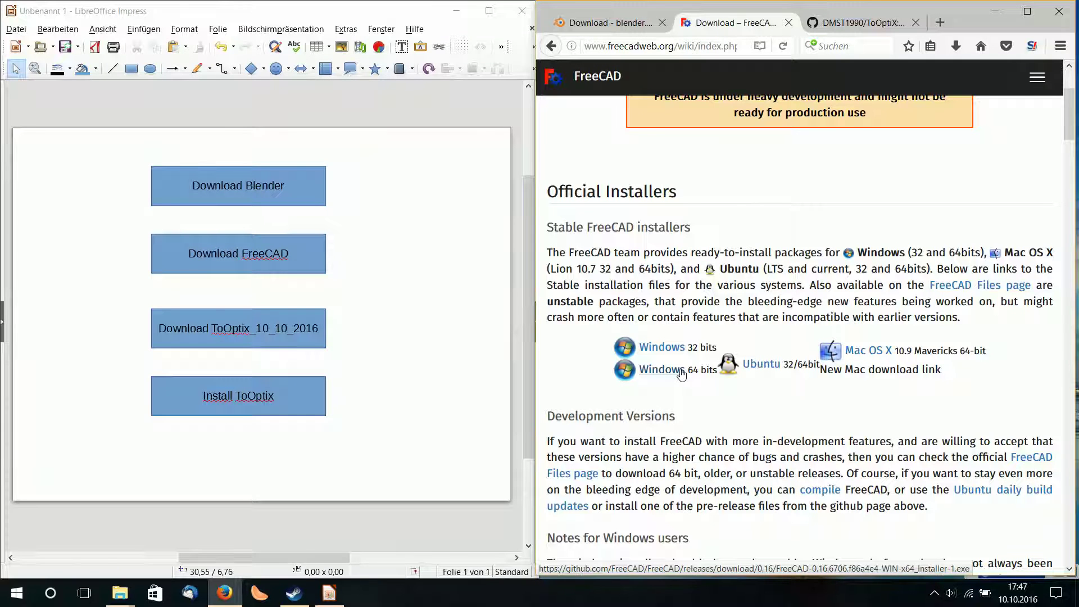
- Browse the ToOptiX GitHub file list and Windows release zip, then minimize Firefox
{"action": "left_click", "coordinate": [855, 22]}
{"action": "scroll", "coordinate": [820, 141], "scroll_direction": "up", "scroll_amount": 5}
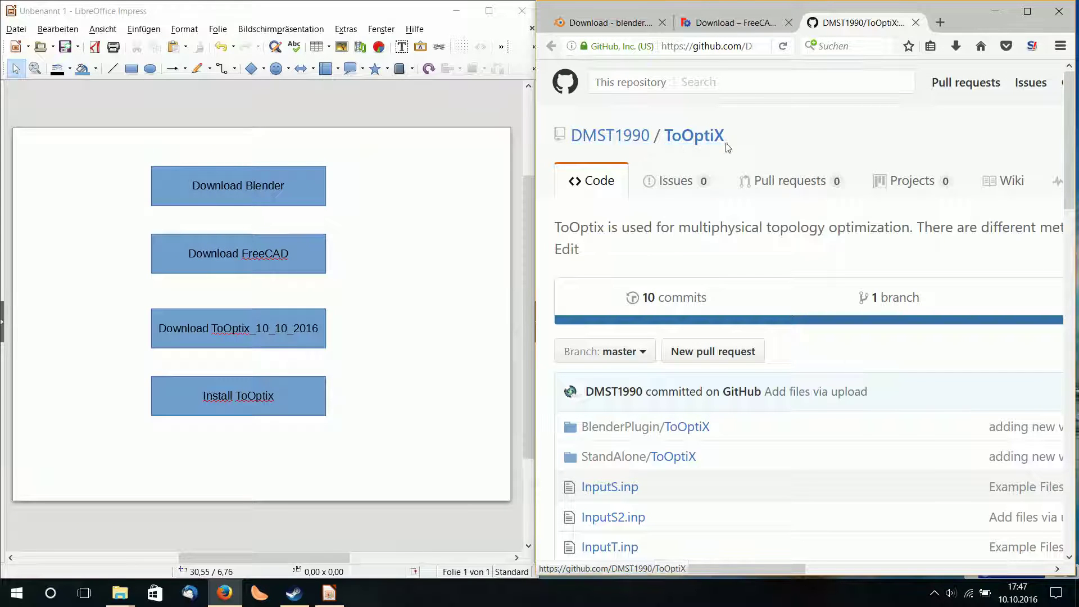
{"action": "scroll", "coordinate": [814, 262], "scroll_direction": "down", "scroll_amount": 5}
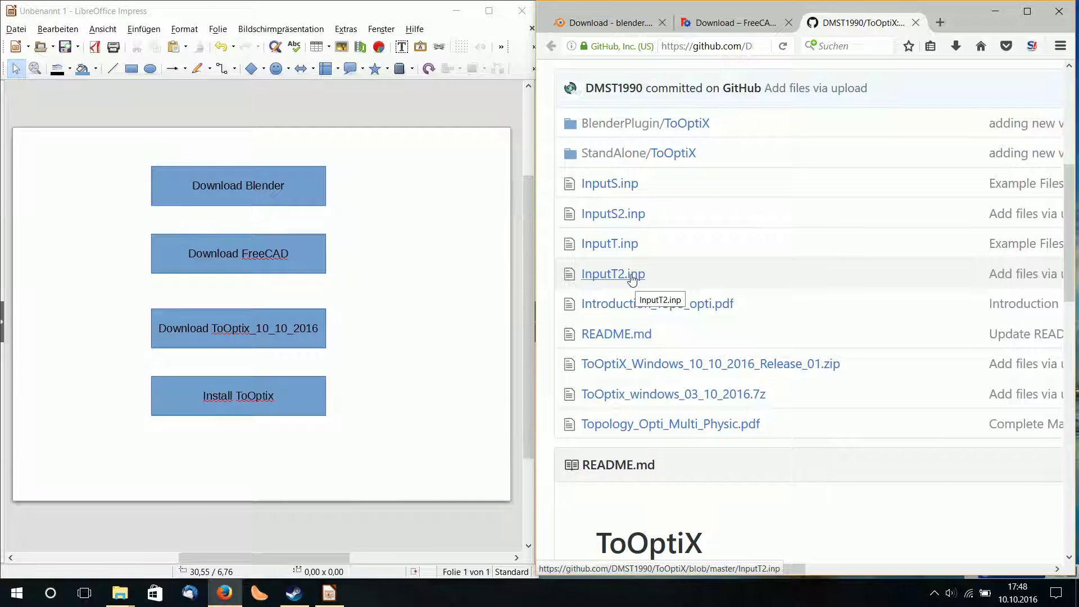
{"action": "left_click", "coordinate": [995, 11]}
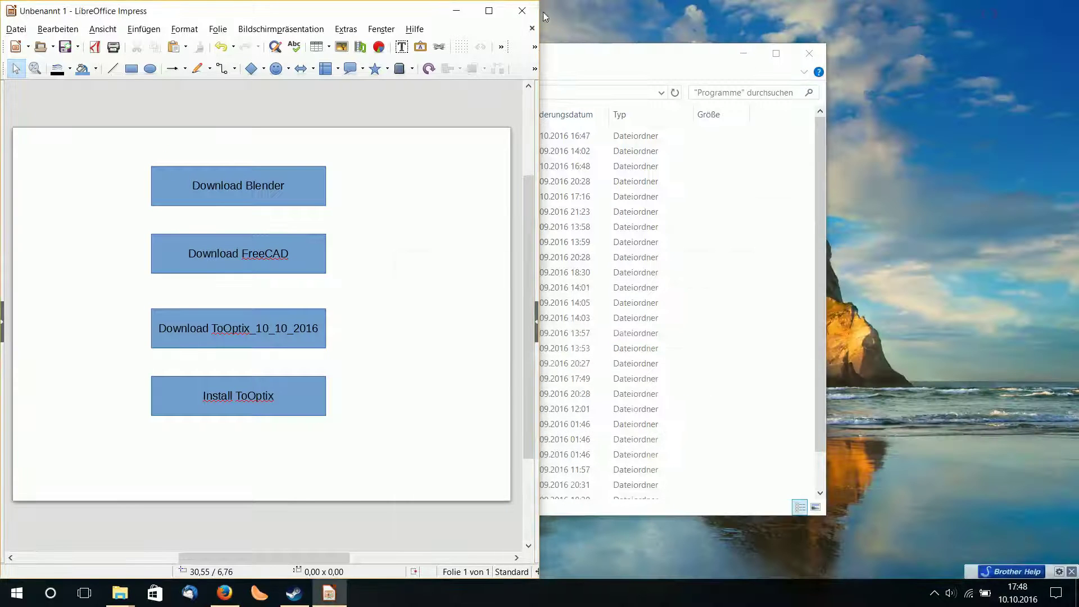
- Copy the Blender Foundation folder from Programme onto the desktop
{"action": "left_click", "coordinate": [457, 11]}
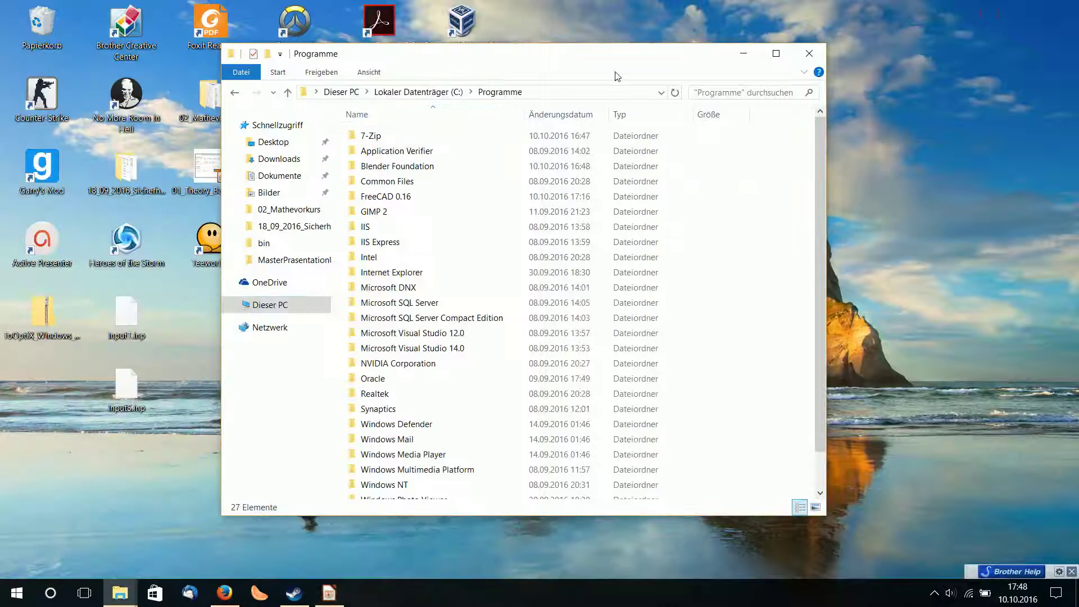
{"action": "left_click_drag", "start_coordinate": [617, 76], "coordinate": [831, 80]}
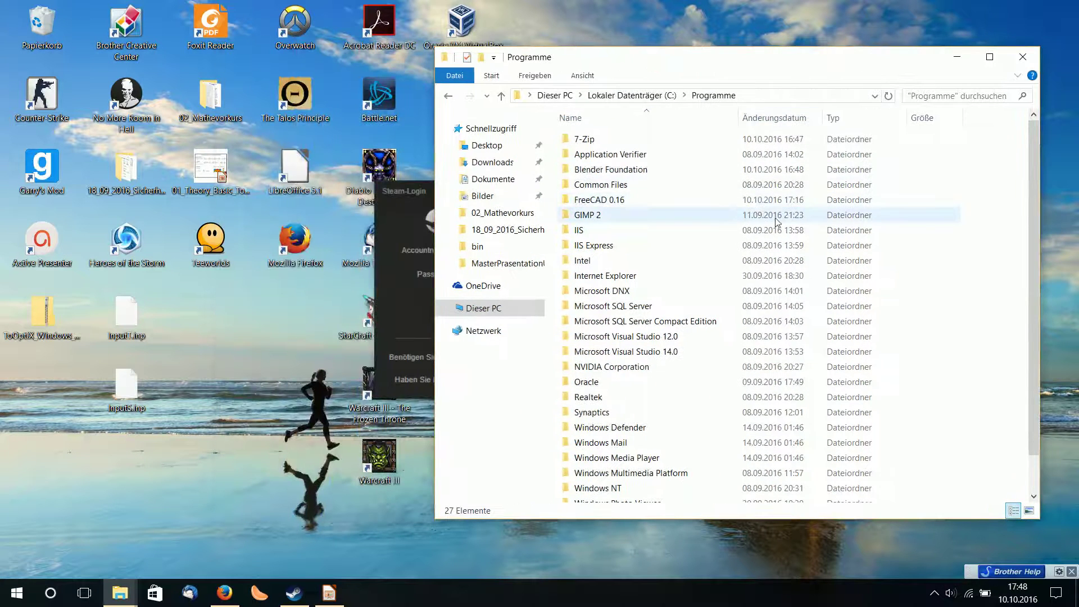
{"action": "left_click", "coordinate": [625, 169]}
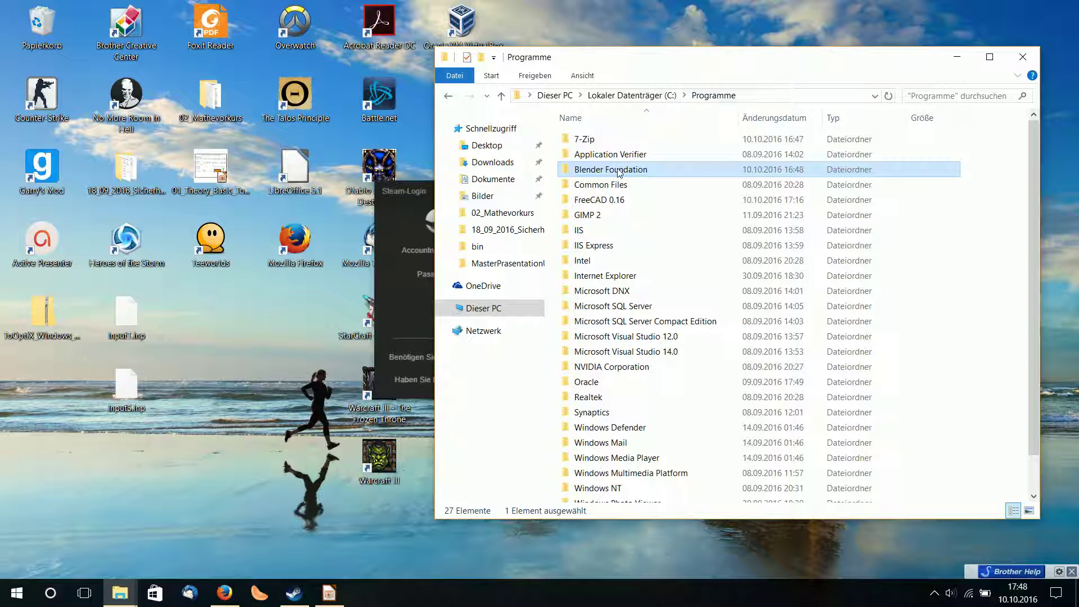
{"action": "left_click", "coordinate": [62, 438]}
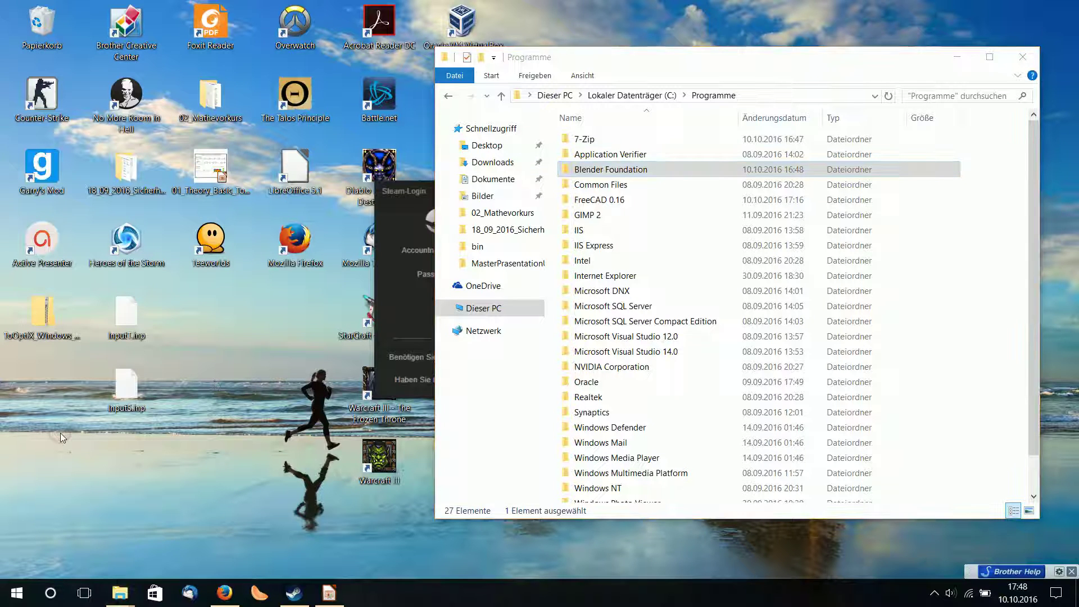
{"action": "key", "text": "ctrl+v"}
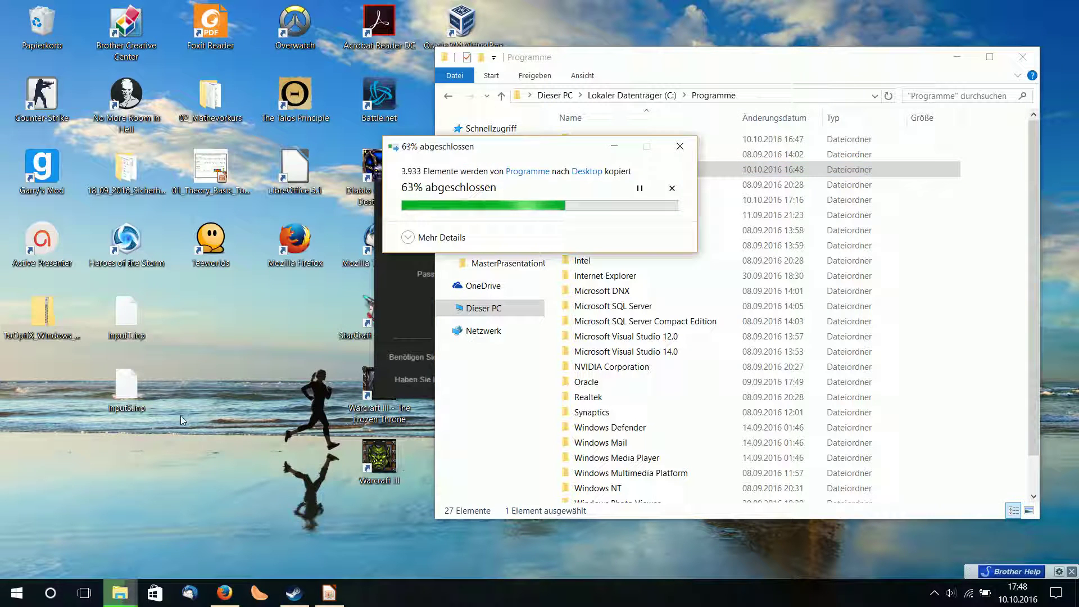
- Extract the ToOptiX release zip onto the desktop with Alle extrahieren
{"action": "left_click", "coordinate": [43, 322]}
{"action": "right_click", "coordinate": [44, 322]}
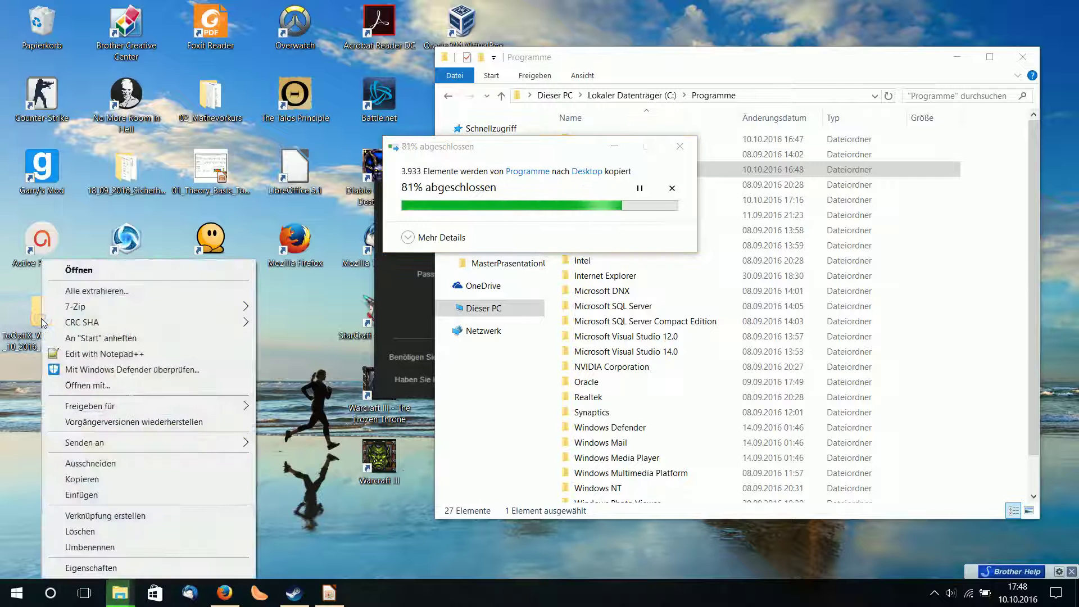
{"action": "left_click", "coordinate": [89, 291]}
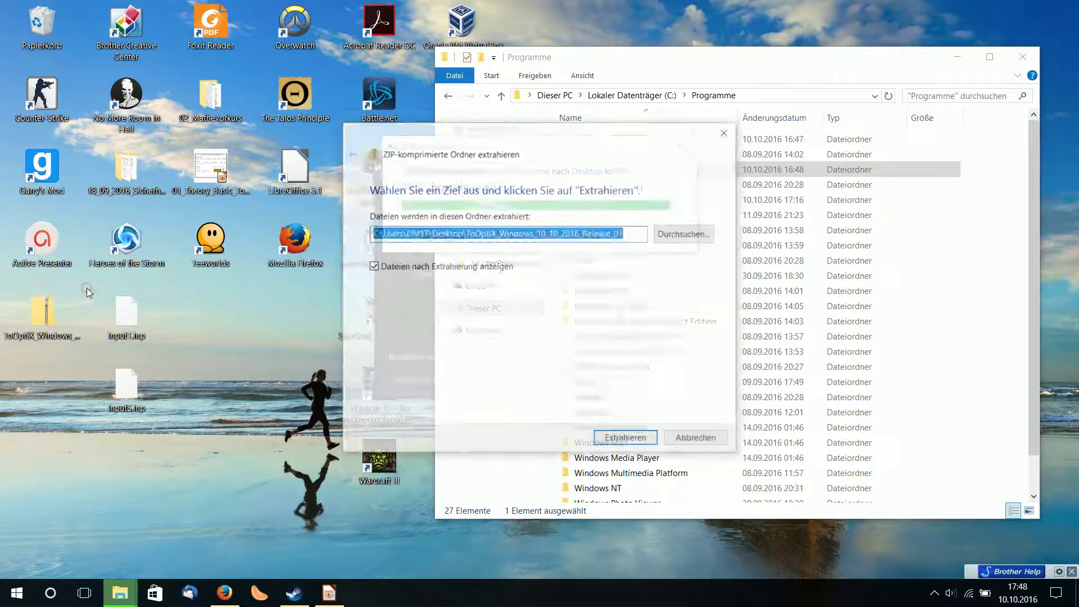
{"action": "left_click", "coordinate": [642, 440]}
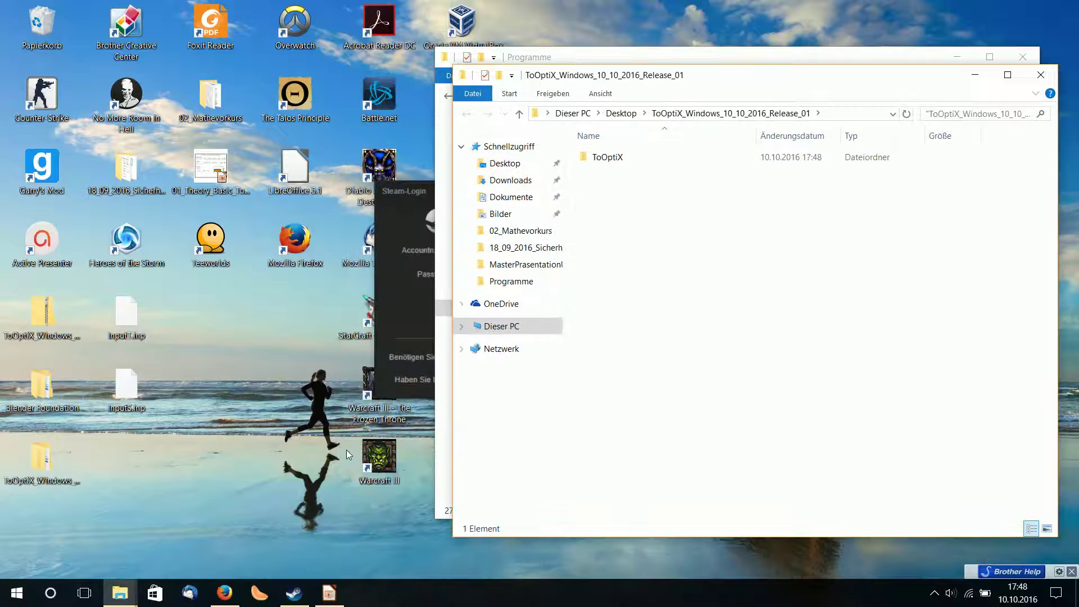
{"action": "left_click_drag", "start_coordinate": [737, 295], "coordinate": [605, 153]}
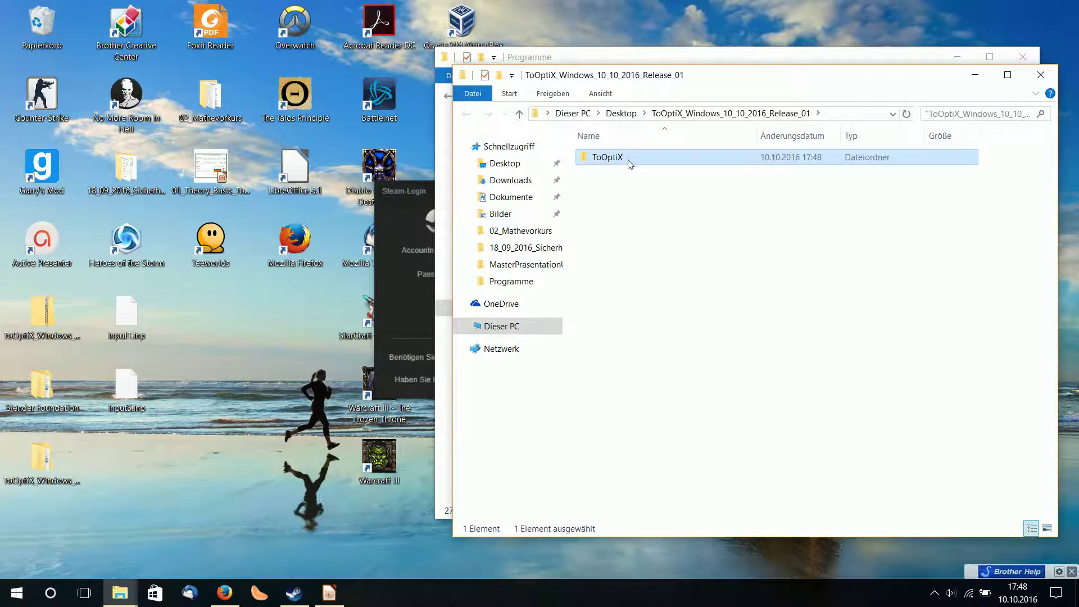
- Inspect the ToOptiX folder, then open the copied Blender Foundation\Blender folder
{"action": "double_click", "coordinate": [630, 159]}
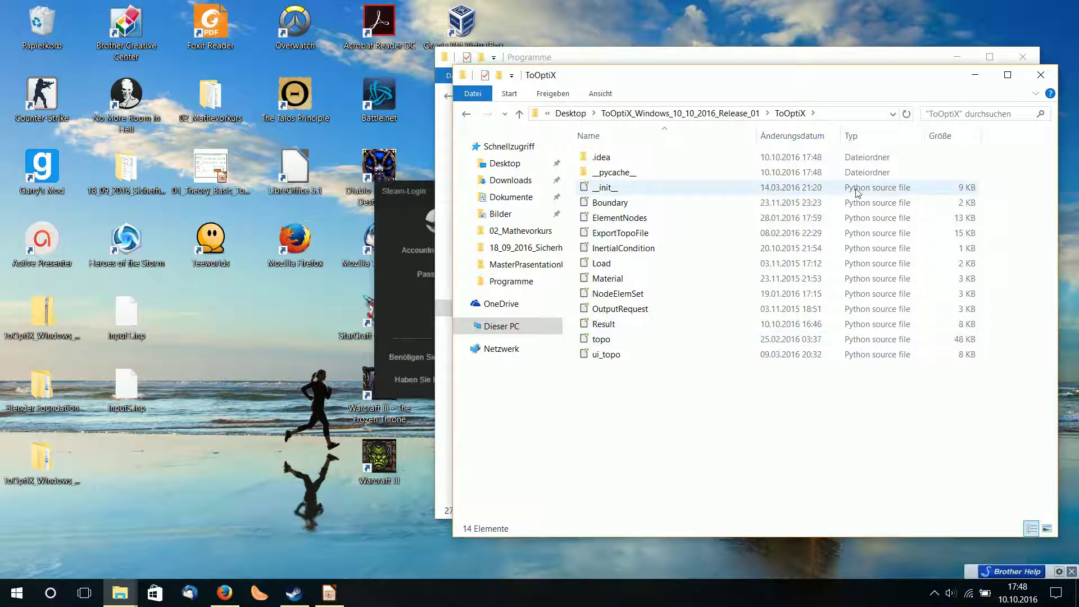
{"action": "key", "text": "BackSpace"}
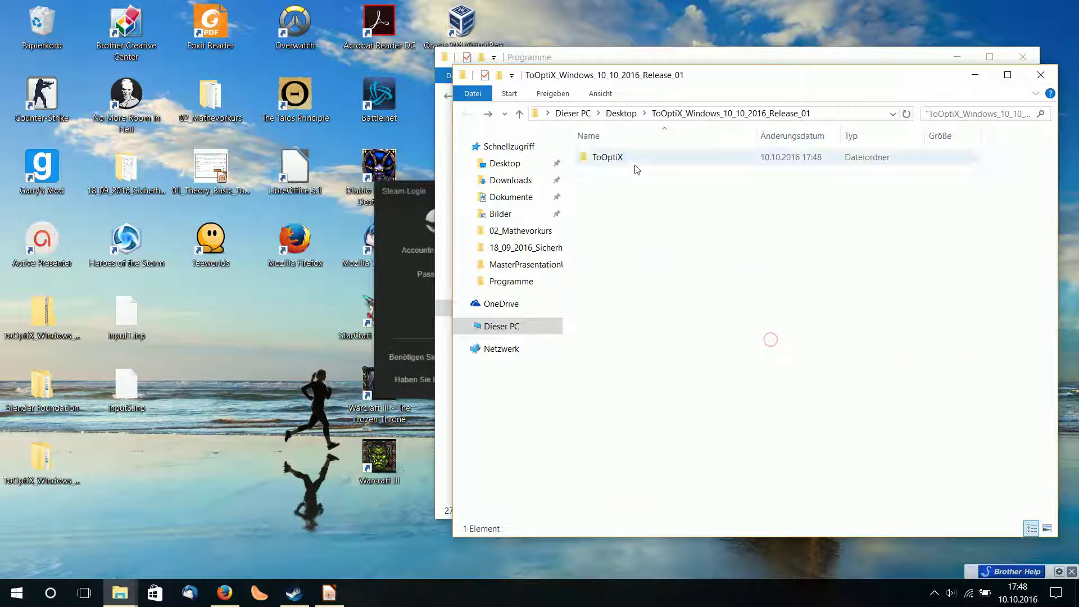
{"action": "left_click", "coordinate": [39, 399]}
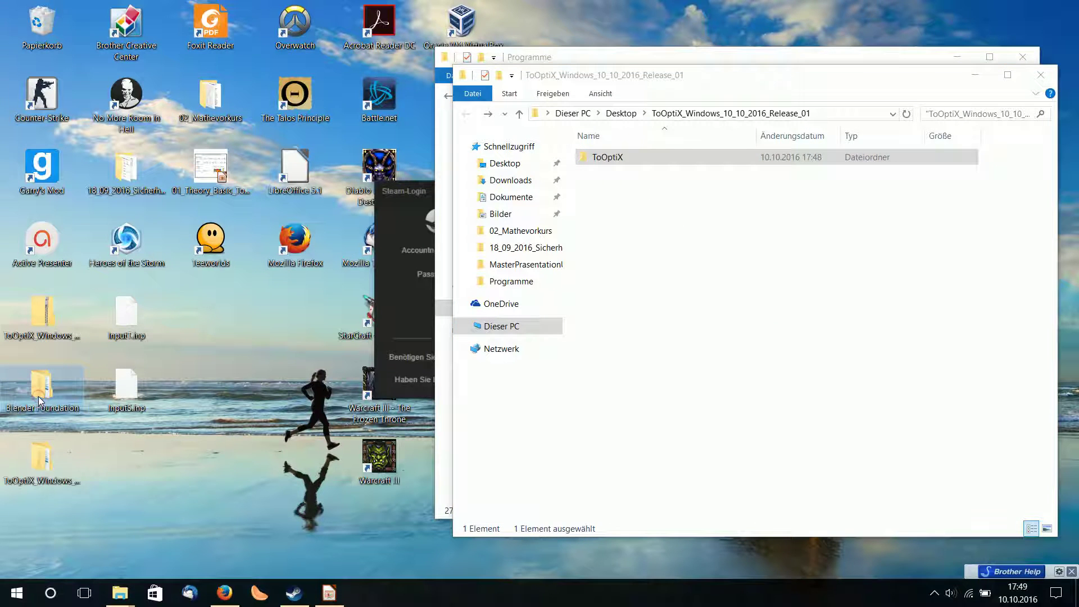
{"action": "double_click", "coordinate": [43, 392]}
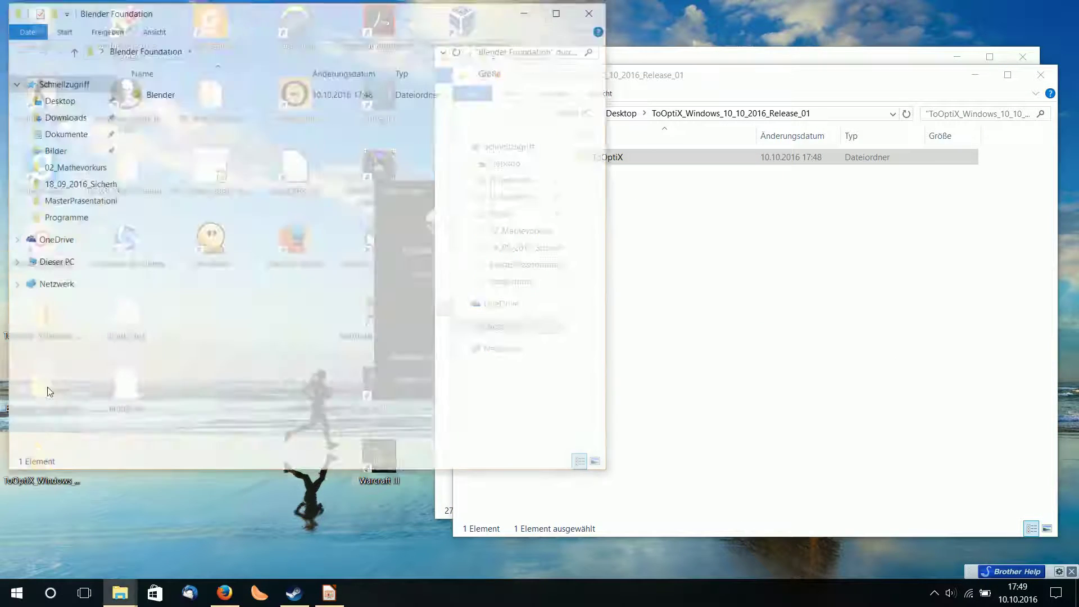
{"action": "key", "text": "Down"}
{"action": "key", "text": "Return"}
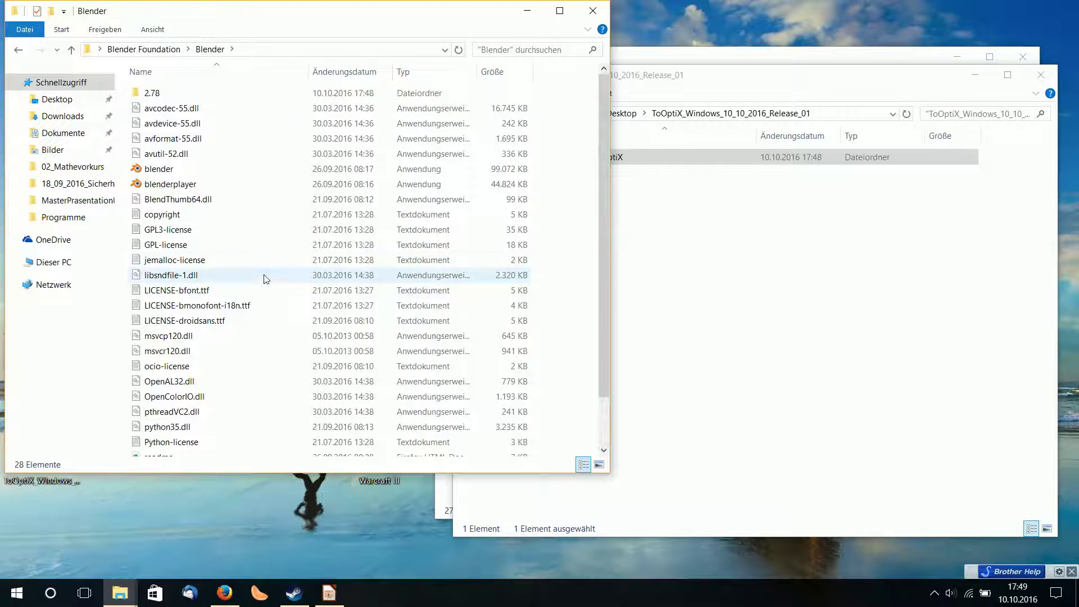
- Move the ToOptiX folder into Blender's 2.78\scripts\addons folder
{"action": "left_click", "coordinate": [169, 95]}
{"action": "double_click", "coordinate": [168, 94]}
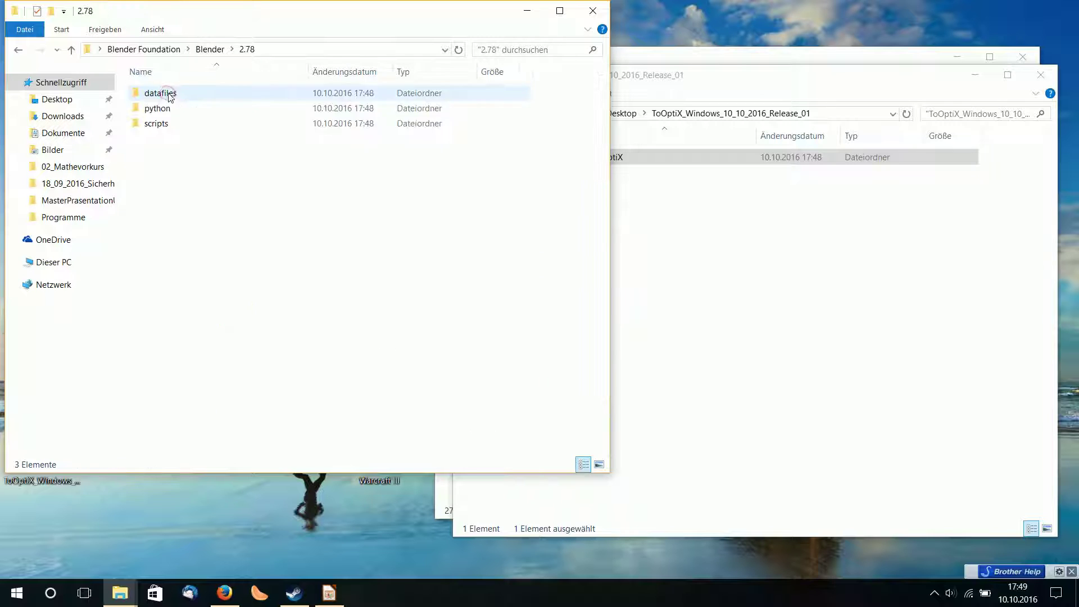
{"action": "left_click", "coordinate": [156, 125]}
{"action": "double_click", "coordinate": [156, 124]}
{"action": "left_click", "coordinate": [156, 94]}
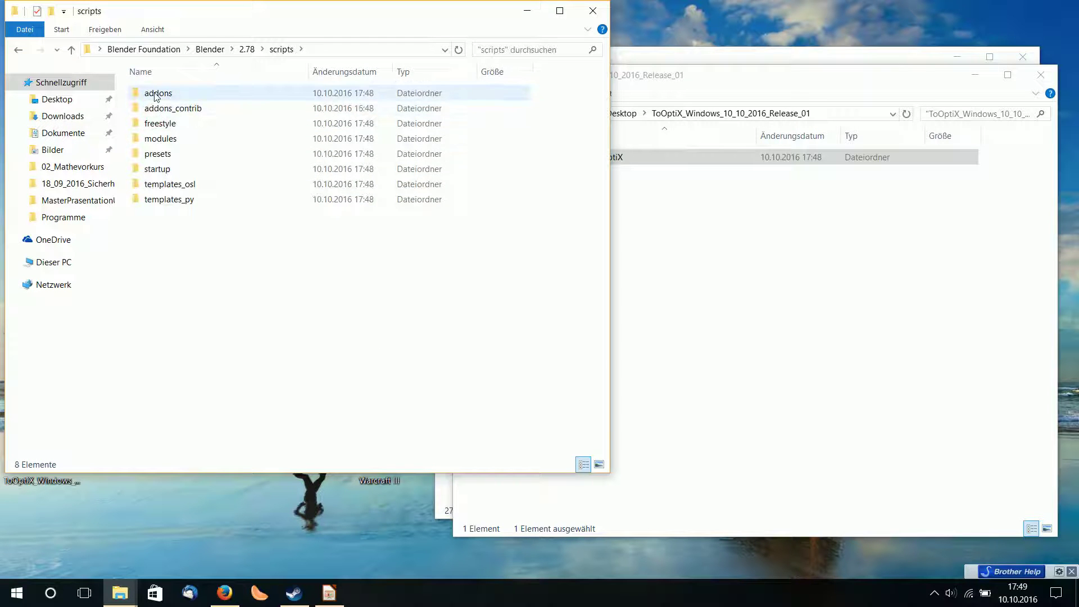
{"action": "double_click", "coordinate": [154, 93]}
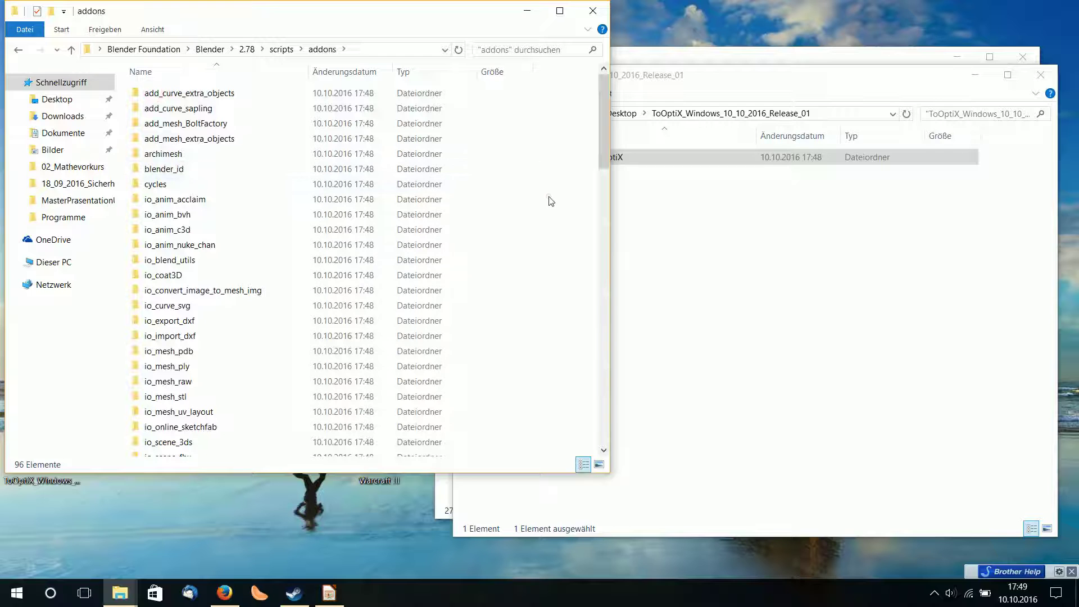
{"action": "left_click_drag", "start_coordinate": [551, 200], "coordinate": [550, 202]}
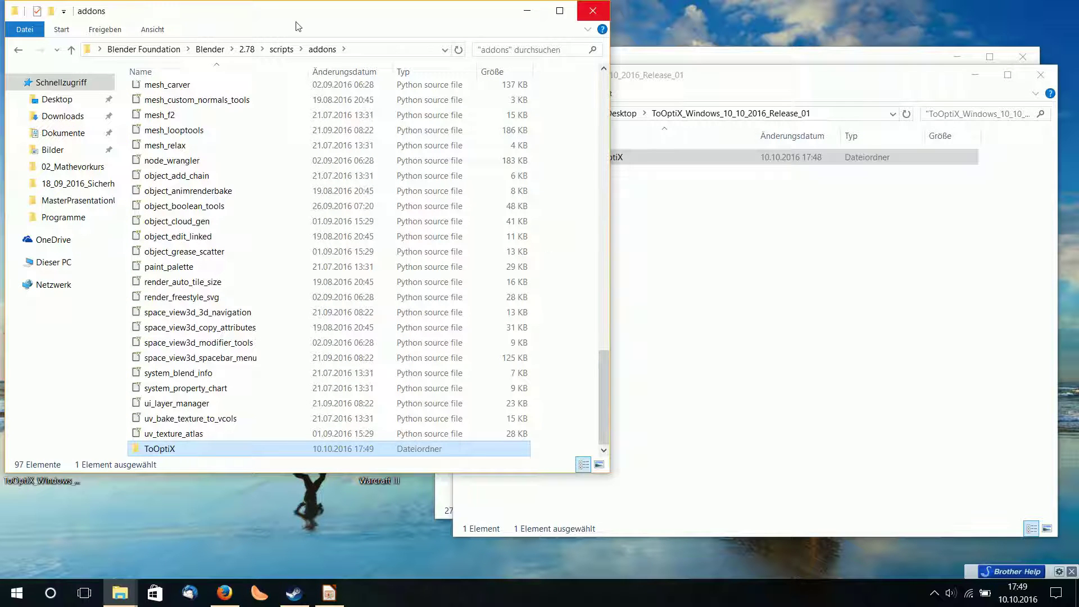
- Return to the Blender folder and bring the release and Programme windows forward
{"action": "left_click", "coordinate": [206, 50]}
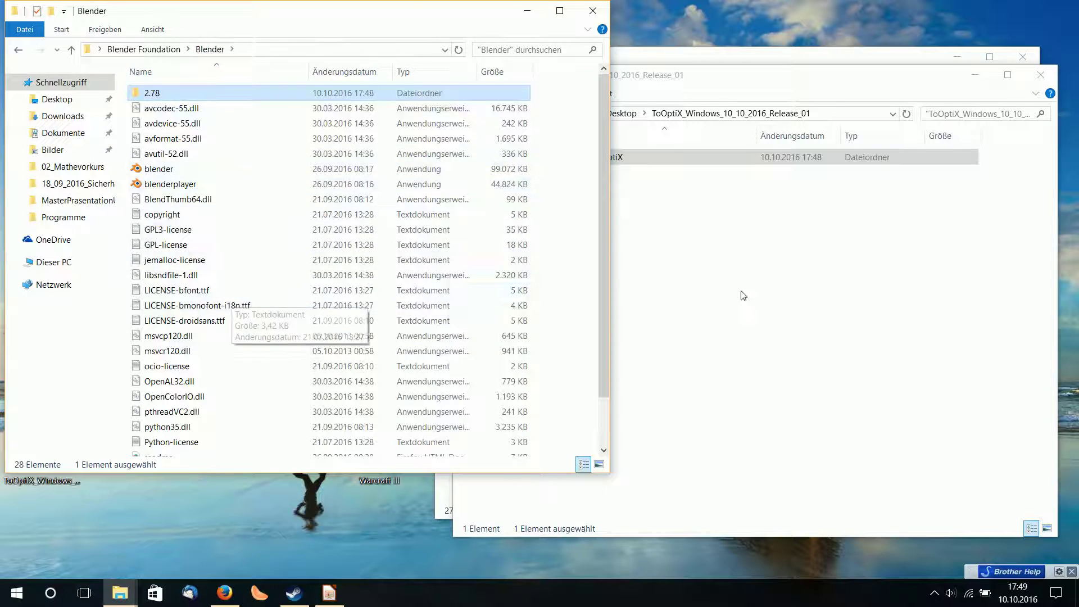
{"action": "left_click", "coordinate": [786, 299]}
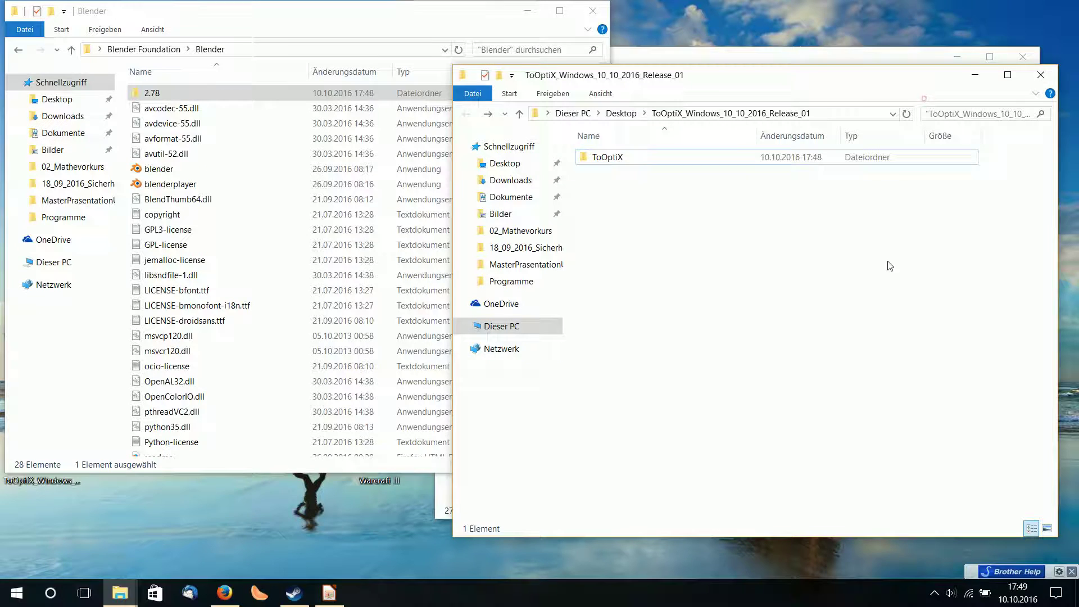
{"action": "left_click", "coordinate": [829, 57]}
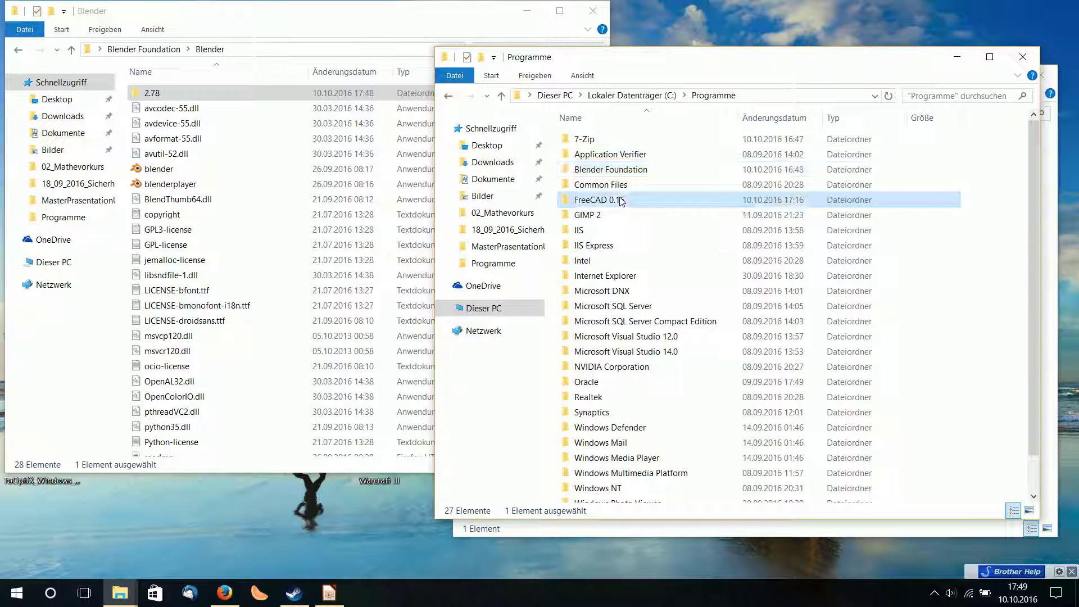
- Select ccx and pthreadGC2-w64.dll in C:\Programme\FreeCAD 0.16\bin
{"action": "double_click", "coordinate": [622, 201]}
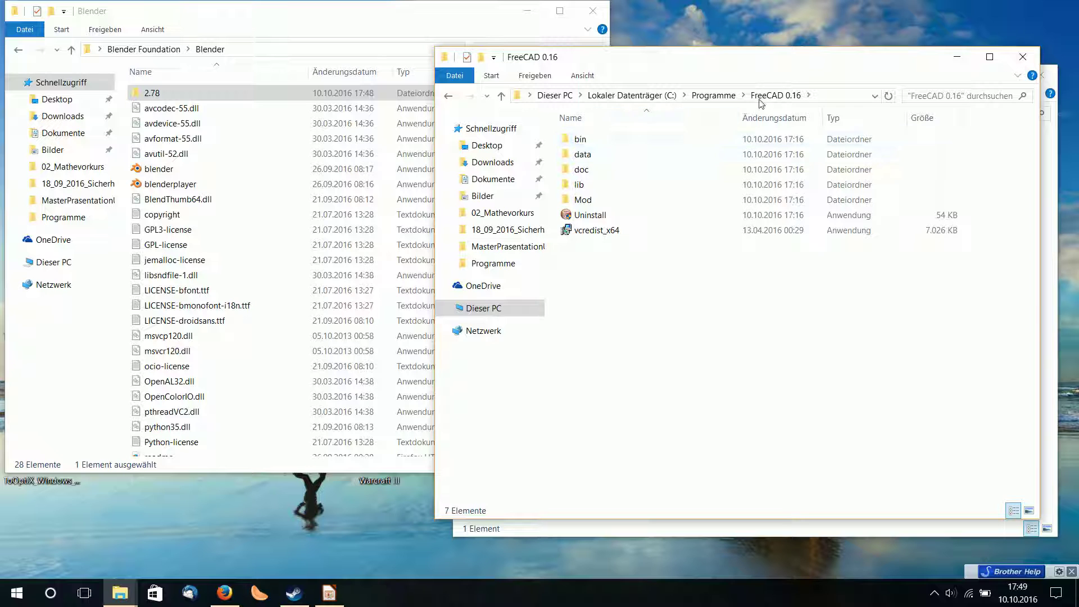
{"action": "double_click", "coordinate": [587, 144]}
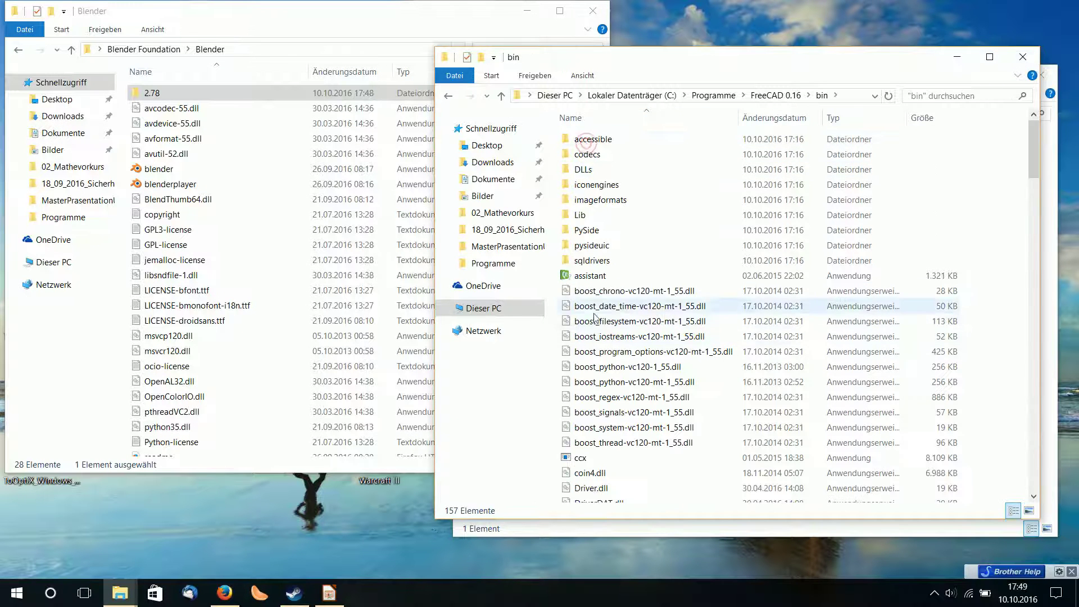
{"action": "left_click", "coordinate": [582, 460]}
{"action": "scroll", "coordinate": [635, 415], "scroll_direction": "down", "scroll_amount": 5}
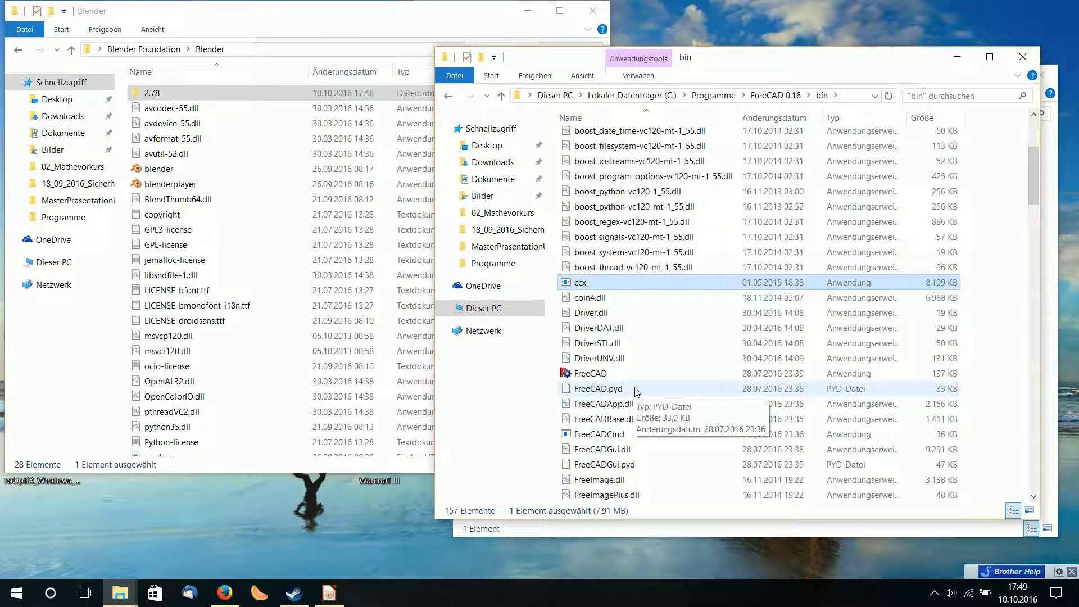
{"action": "scroll", "coordinate": [707, 368], "scroll_direction": "down", "scroll_amount": 4}
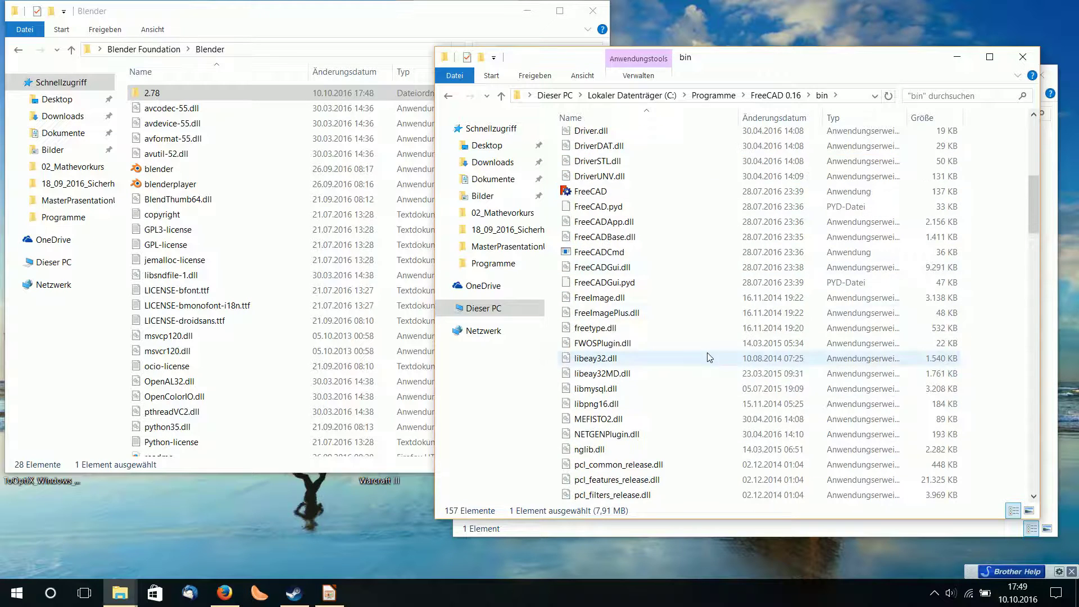
{"action": "scroll", "coordinate": [713, 354], "scroll_direction": "down", "scroll_amount": 1}
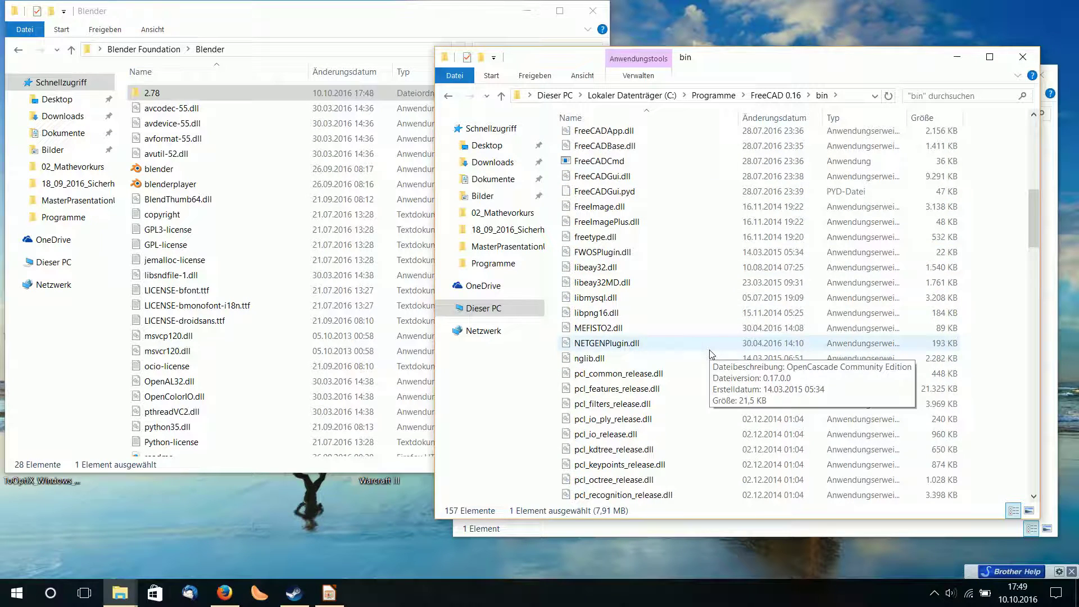
{"action": "scroll", "coordinate": [712, 354], "scroll_direction": "down", "scroll_amount": 6}
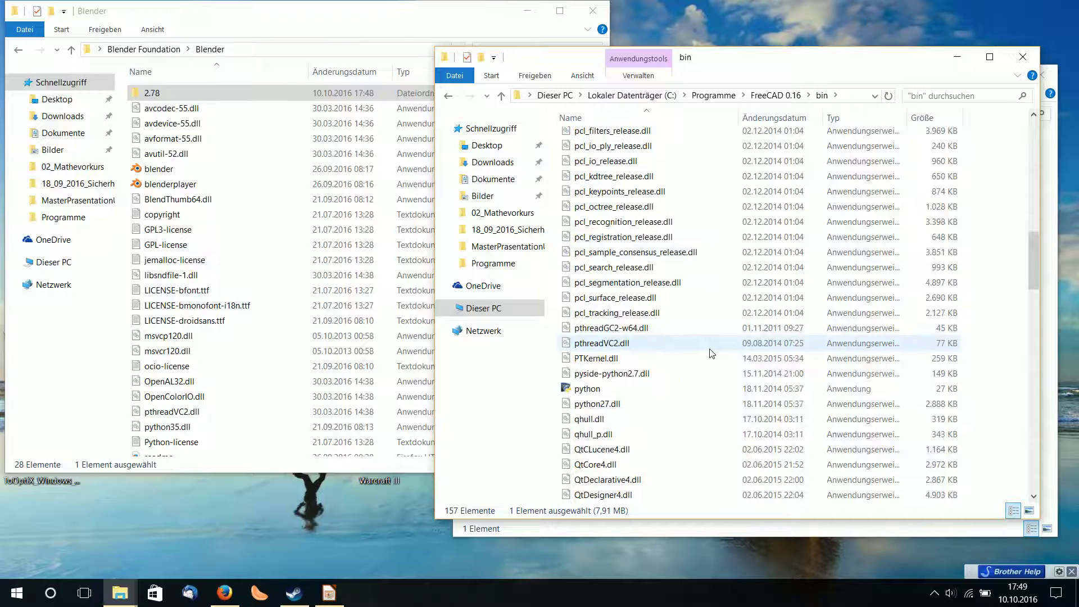
{"action": "left_click", "coordinate": [631, 333], "text": "ctrl"}
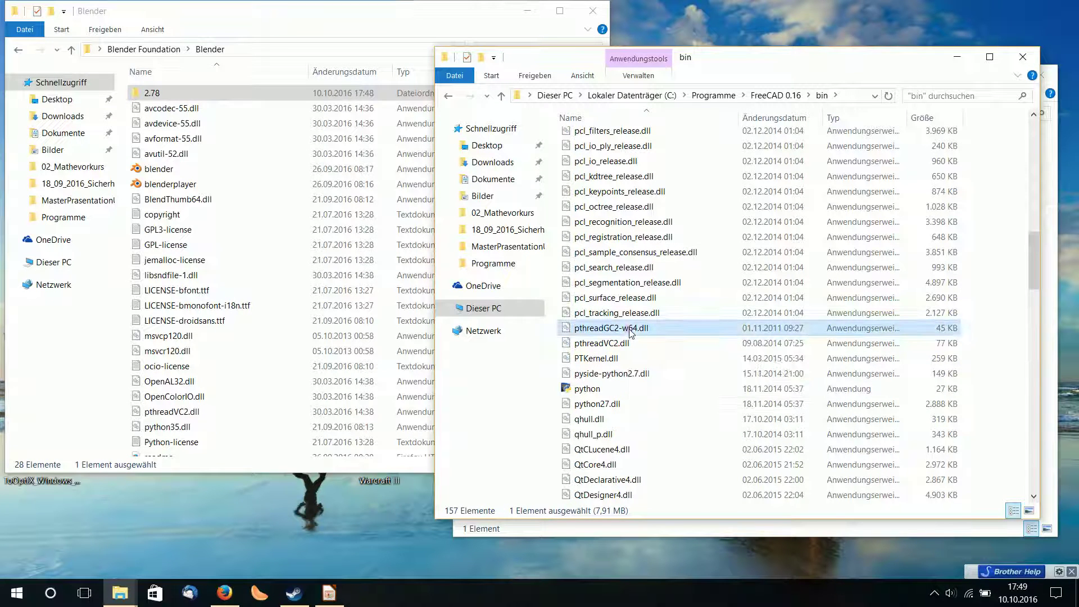
{"action": "scroll", "coordinate": [682, 308], "scroll_direction": "up", "scroll_amount": 4}
{"action": "scroll", "coordinate": [682, 308], "scroll_direction": "up", "scroll_amount": 8}
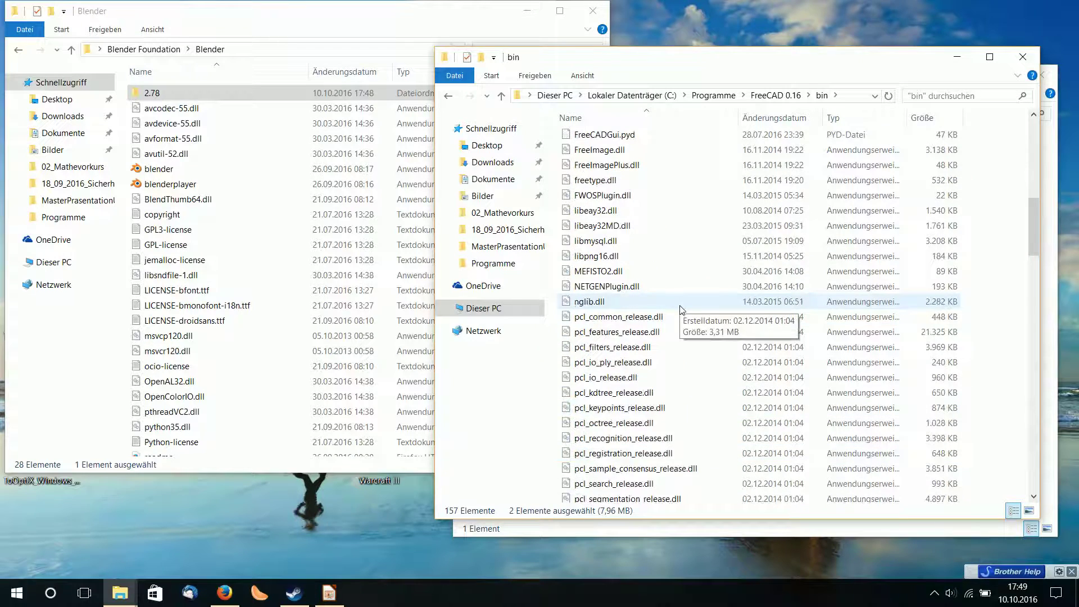
- Copy both files into the Blender folder and move that window aside
{"action": "key", "text": "alt+Tab"}
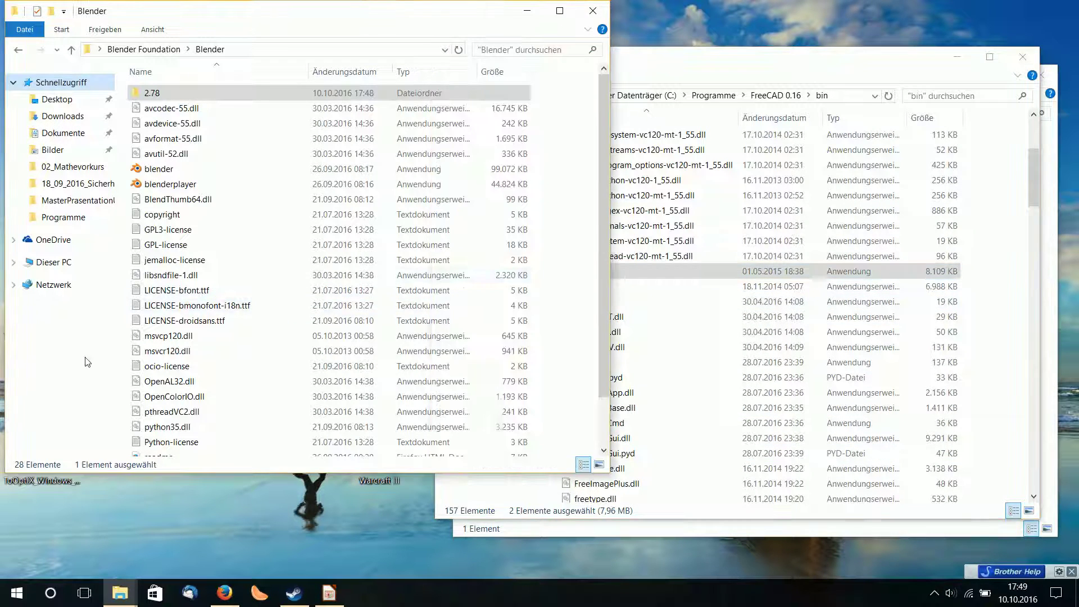
{"action": "left_click", "coordinate": [554, 253]}
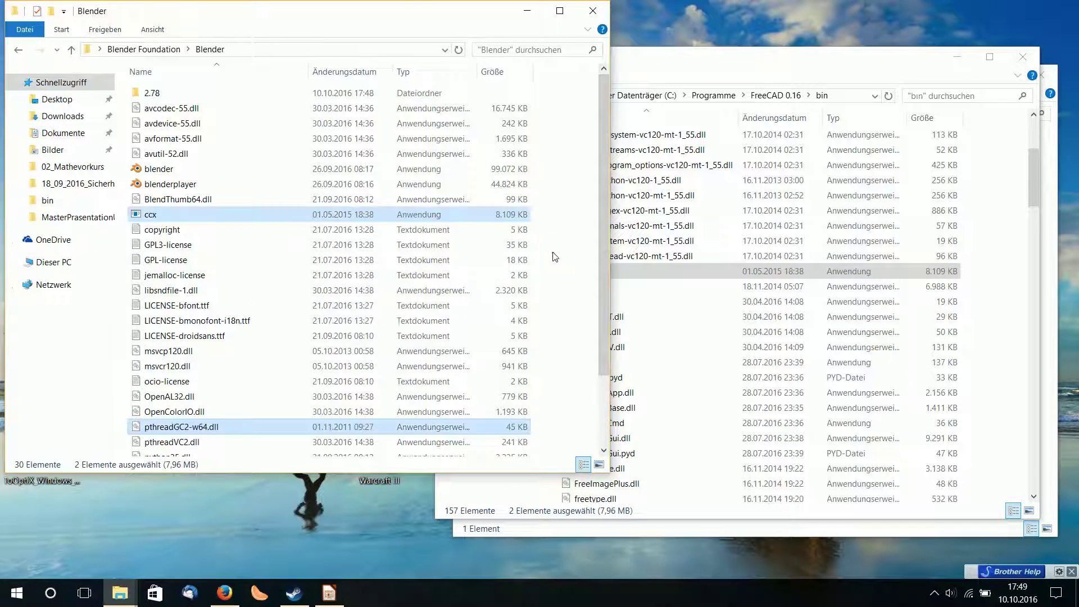
{"action": "left_click_drag", "start_coordinate": [411, 6], "coordinate": [716, 16]}
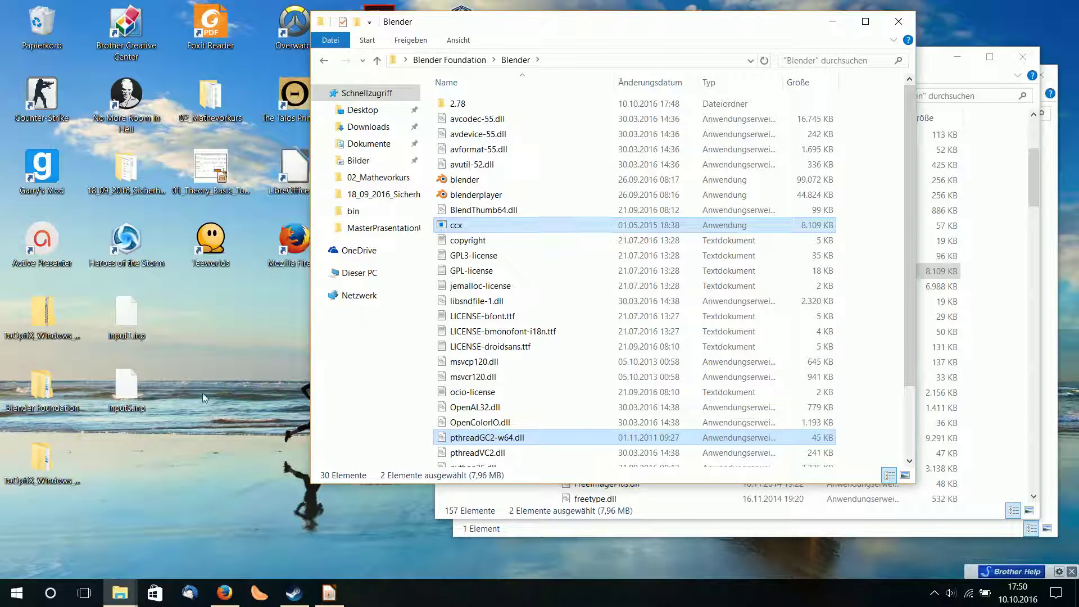
{"action": "left_click", "coordinate": [236, 393]}
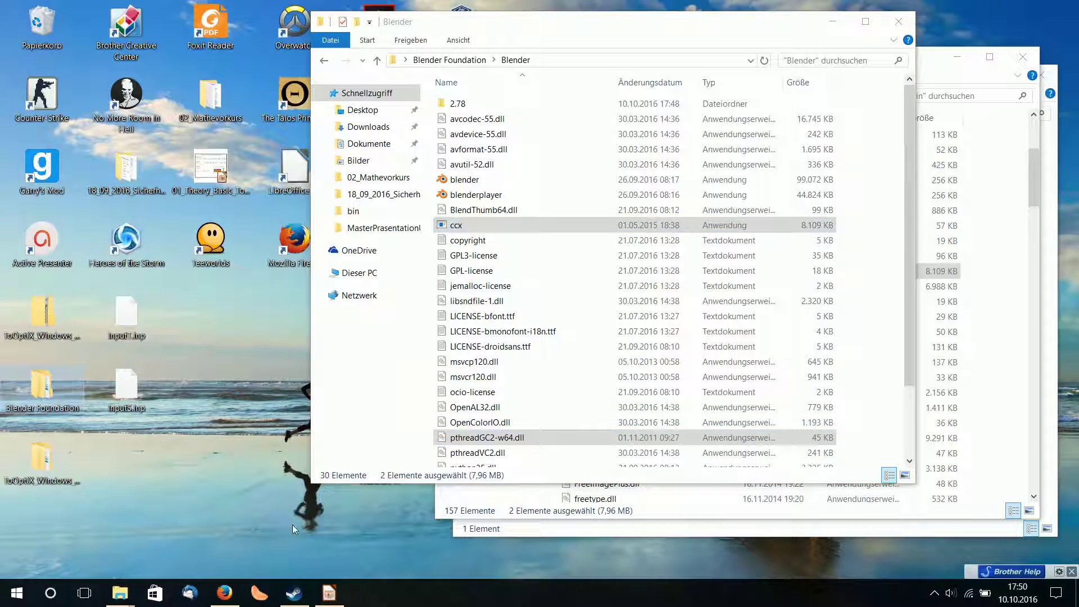
- Copy InputS.inp and InputT.inp from the desktop into the Blender folder, then launch Blender
{"action": "left_click", "coordinate": [225, 594]}
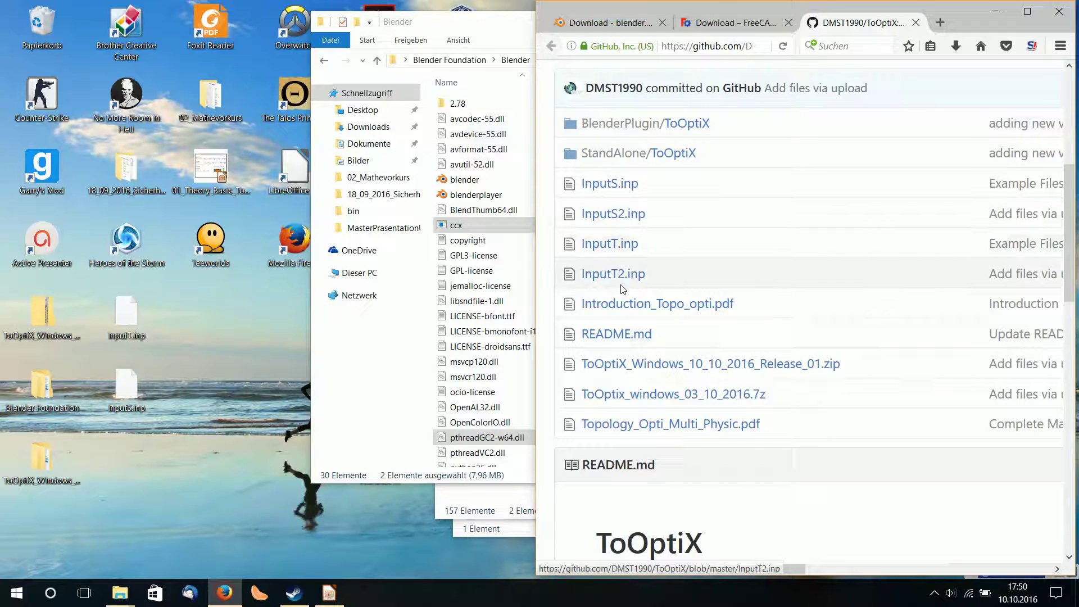
{"action": "left_click_drag", "start_coordinate": [173, 448], "coordinate": [122, 303]}
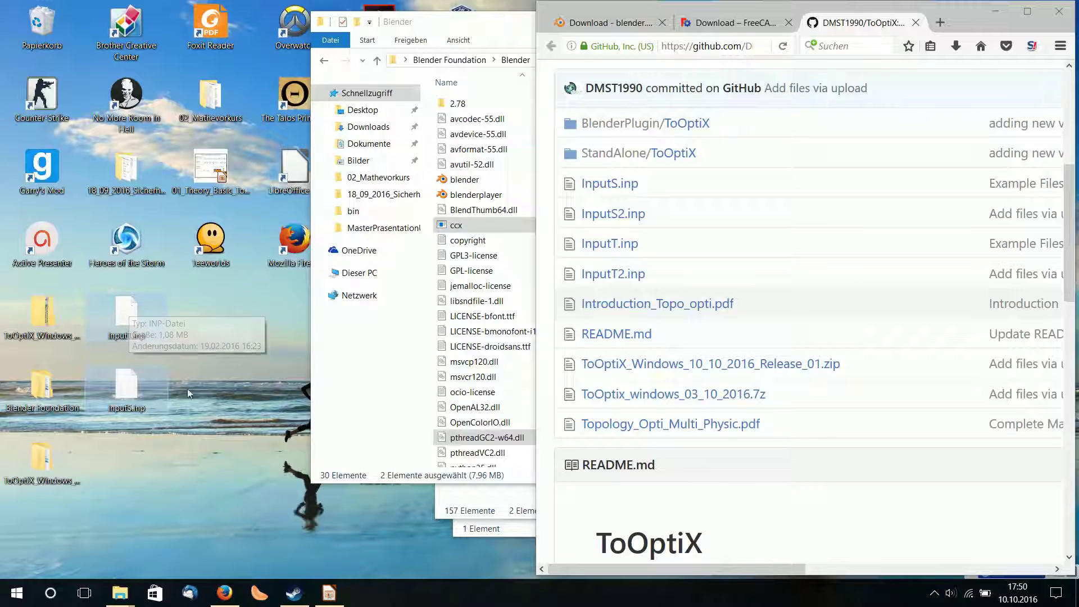
{"action": "left_click_drag", "start_coordinate": [195, 434], "coordinate": [124, 322]}
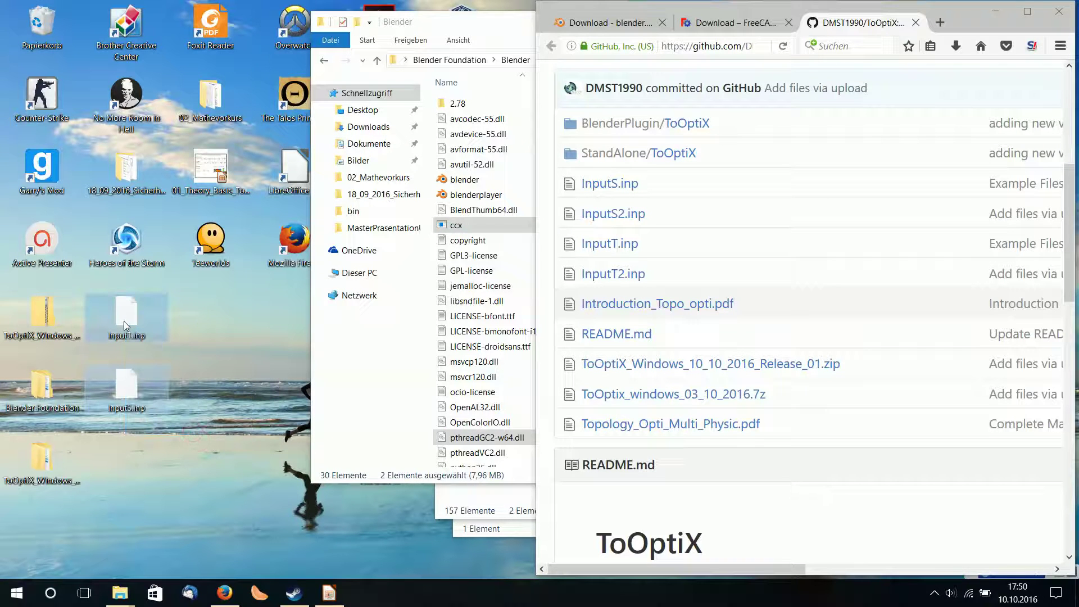
{"action": "left_click", "coordinate": [459, 26]}
{"action": "left_click_drag", "start_coordinate": [458, 26], "coordinate": [349, 22]}
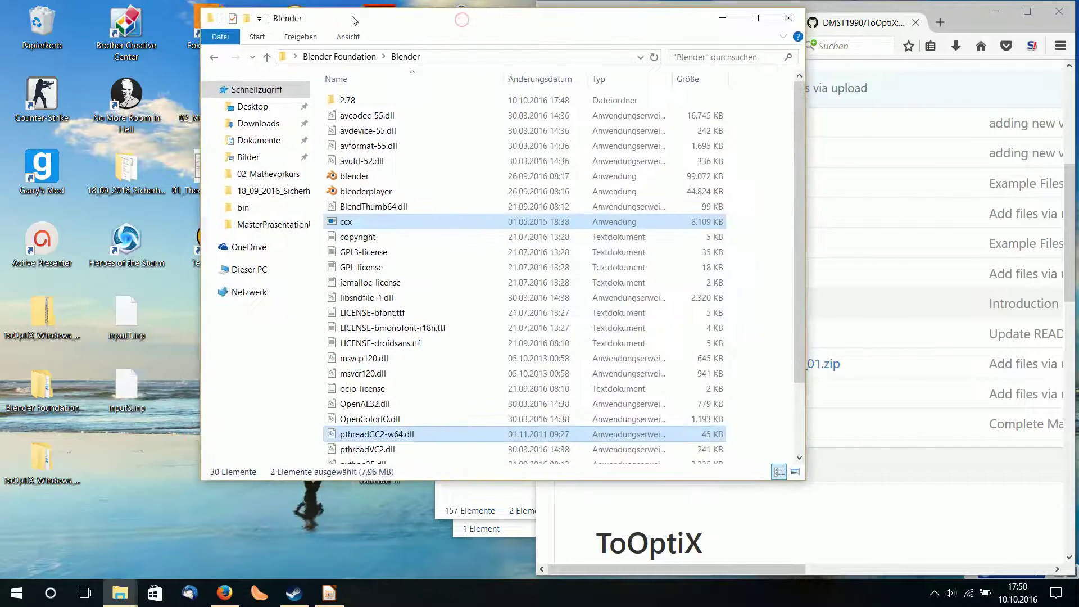
{"action": "left_click", "coordinate": [765, 291]}
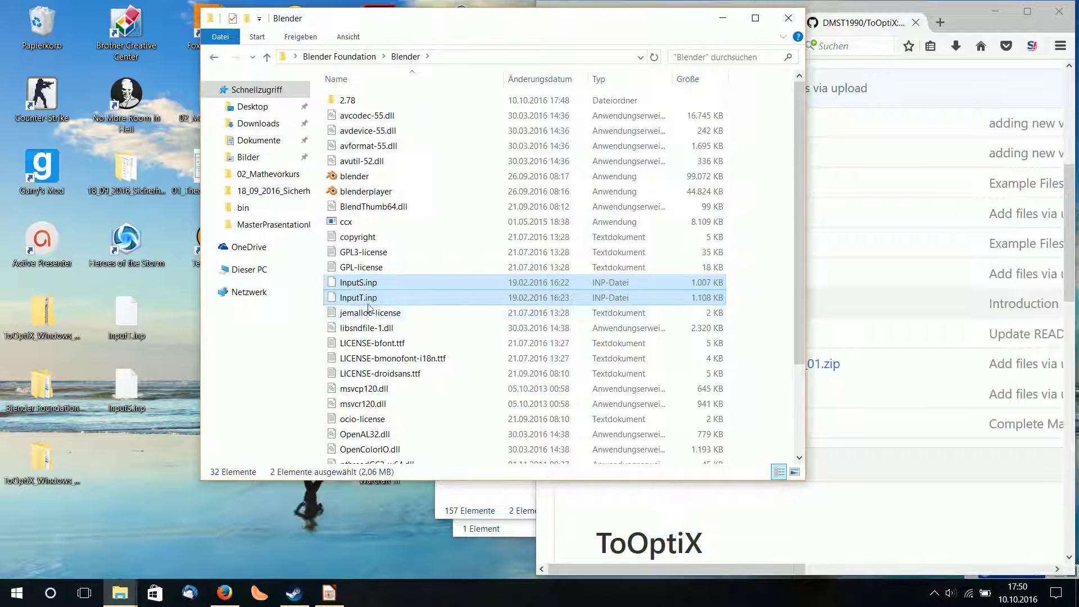
{"action": "double_click", "coordinate": [365, 178]}
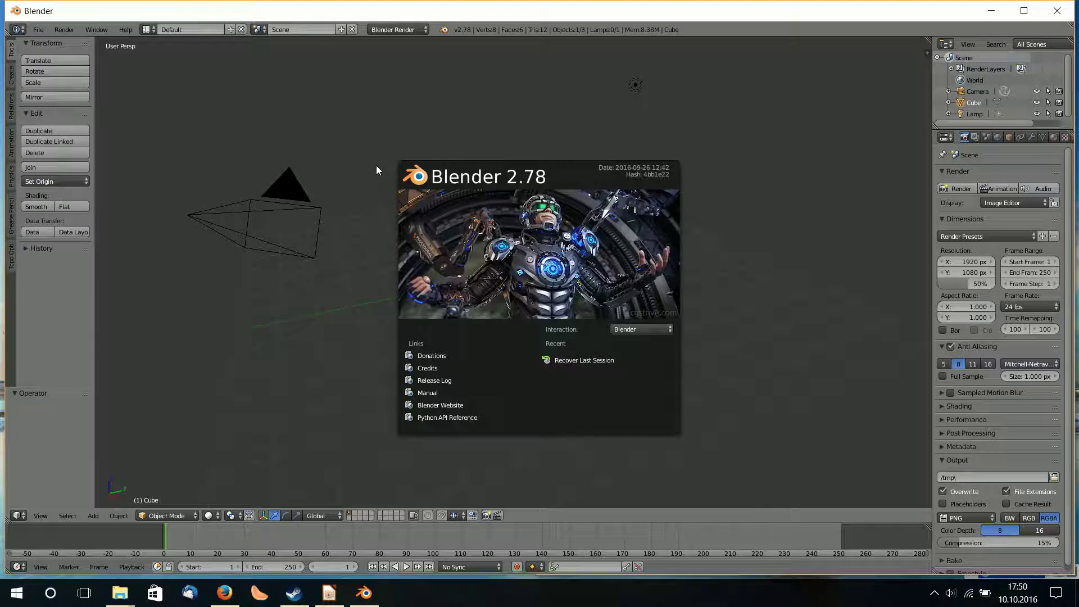
- Dismiss the splash screen and delete the default cube
{"action": "left_click", "coordinate": [374, 165]}
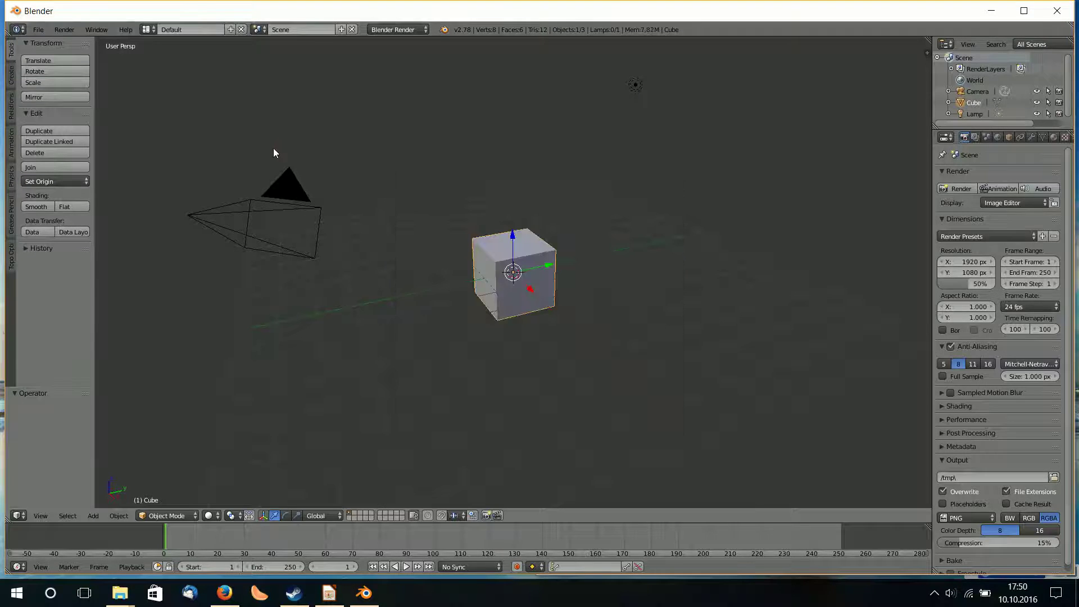
{"action": "key", "text": "x"}
{"action": "left_click", "coordinate": [270, 150]}
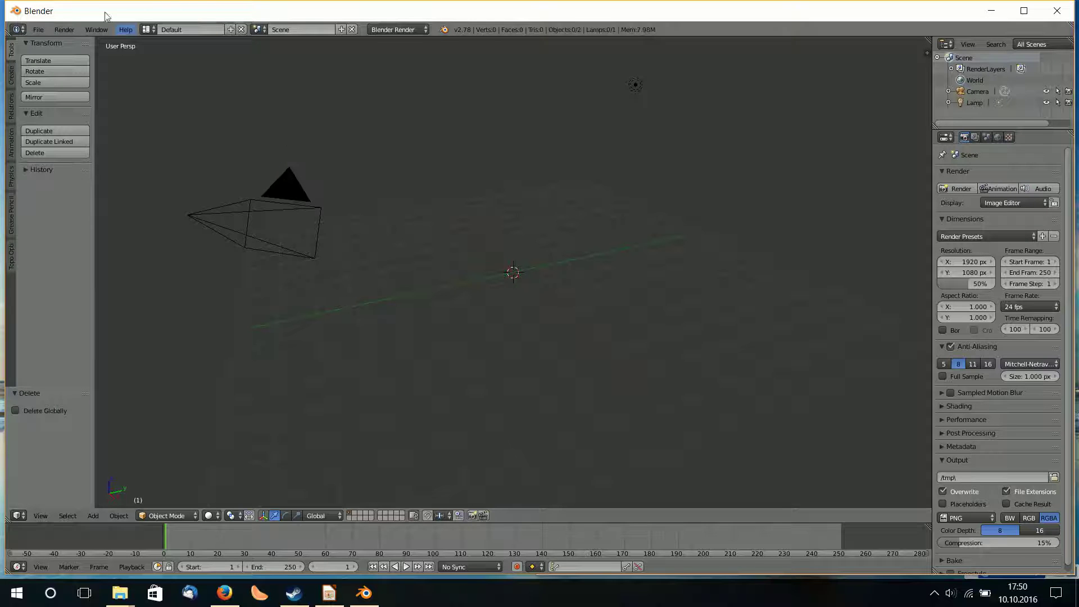
- Enable Mesh: Topologie Optimization in User Preferences and save user settings
{"action": "left_click", "coordinate": [38, 29]}
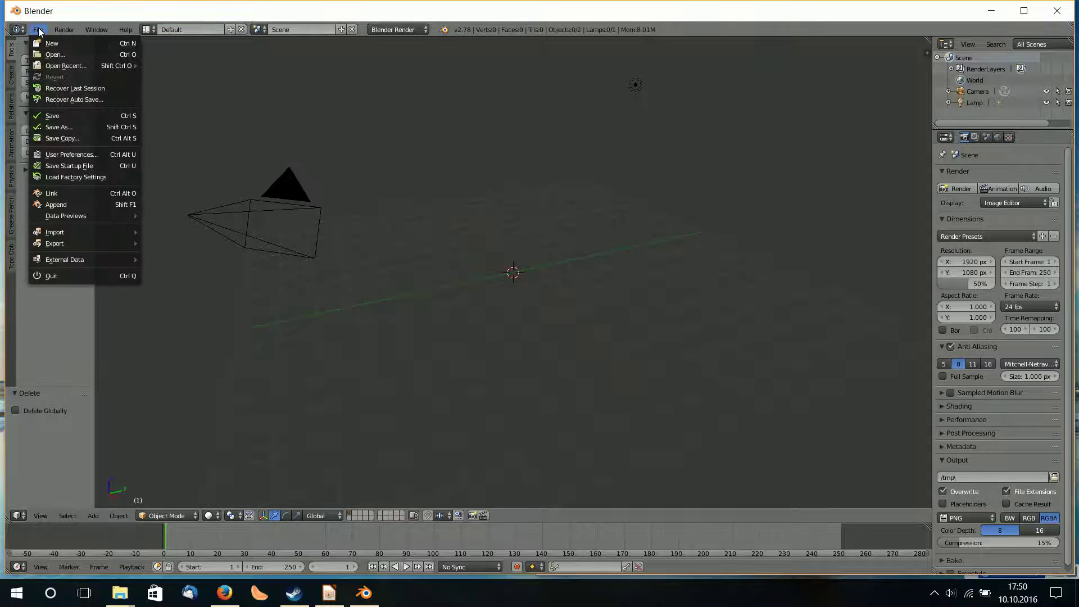
{"action": "left_click", "coordinate": [77, 154]}
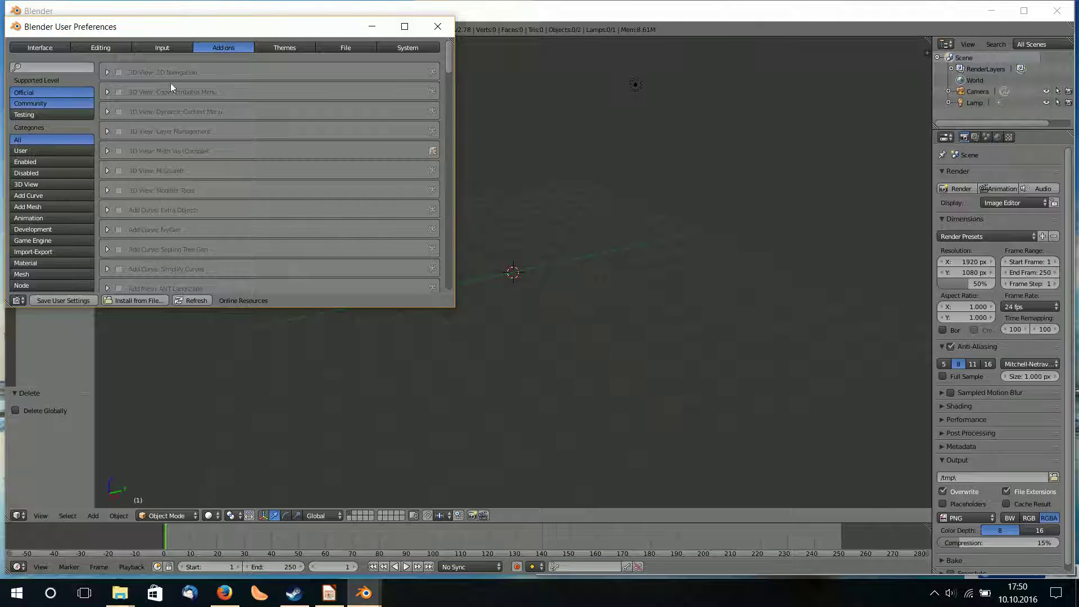
{"action": "left_click", "coordinate": [21, 274]}
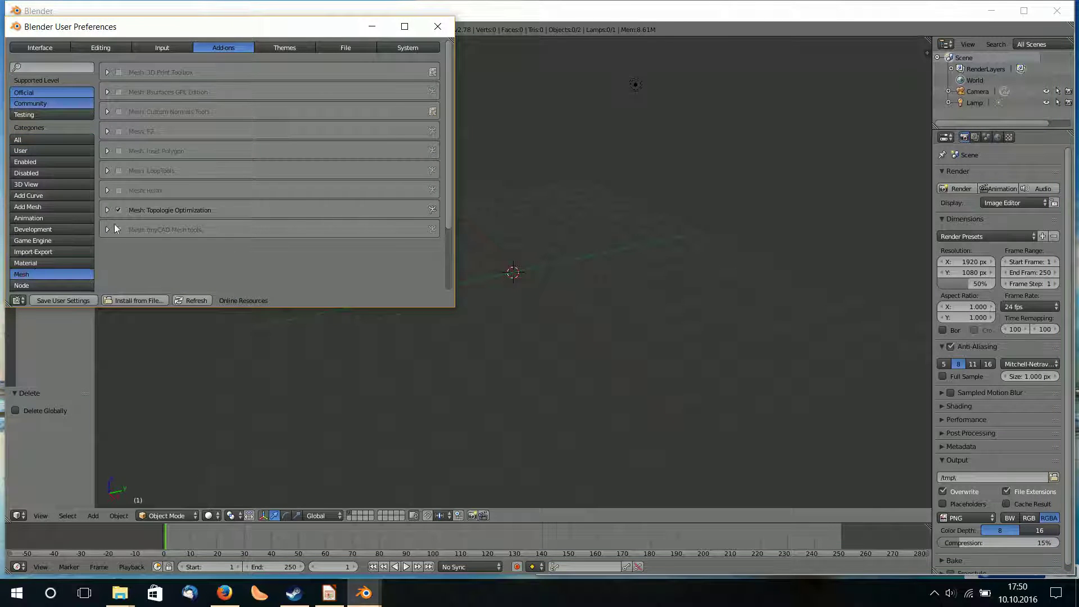
{"action": "left_click", "coordinate": [119, 211]}
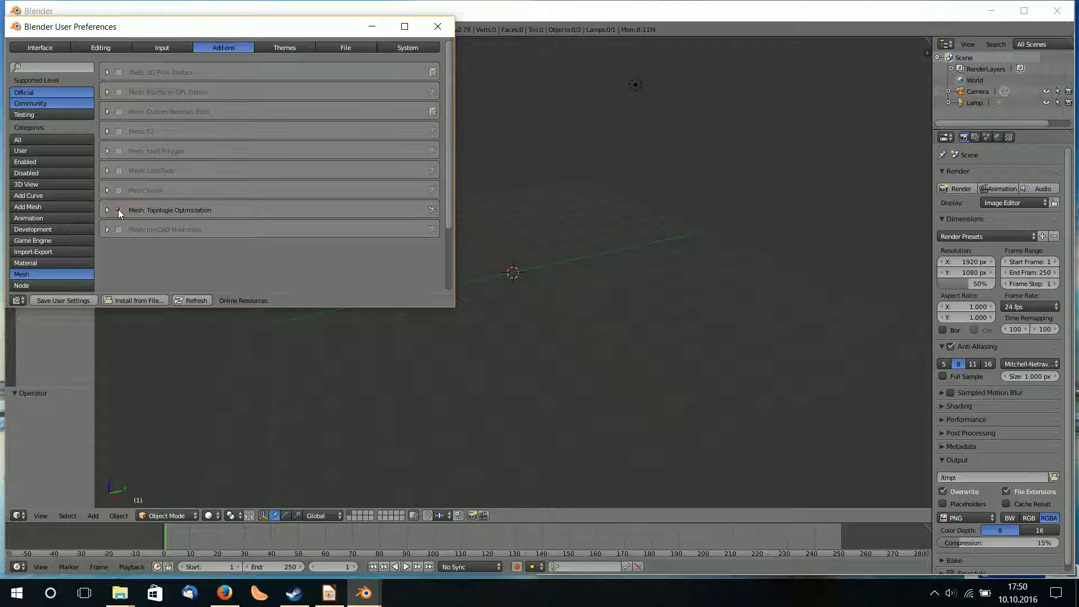
{"action": "left_click", "coordinate": [71, 299]}
{"action": "left_click", "coordinate": [437, 26]}
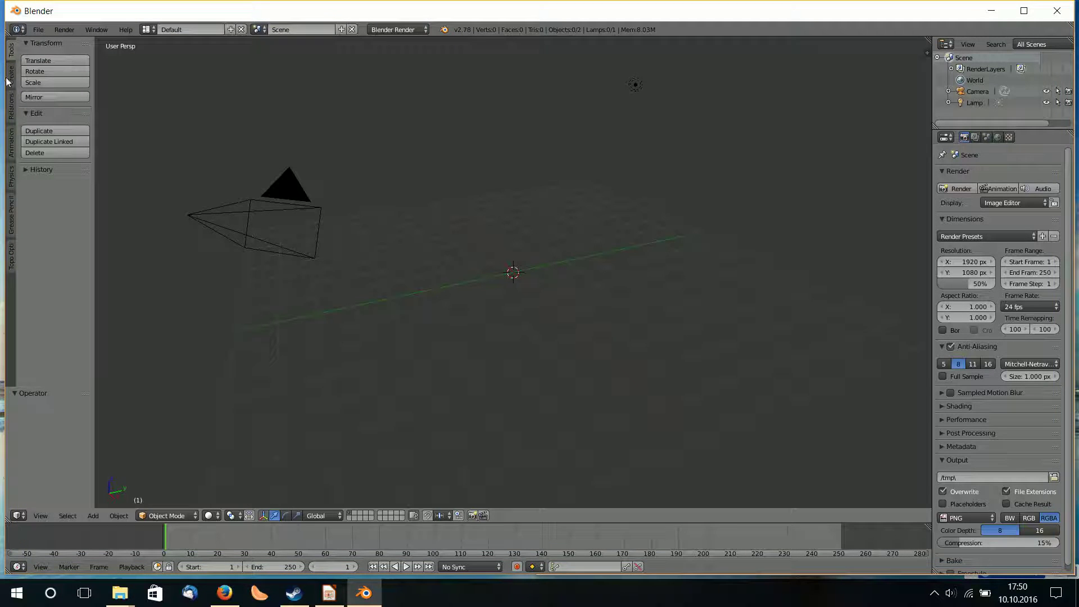
- Widen the Topo Opti tool-shelf panel and start the optimization run
{"action": "left_click", "coordinate": [11, 263]}
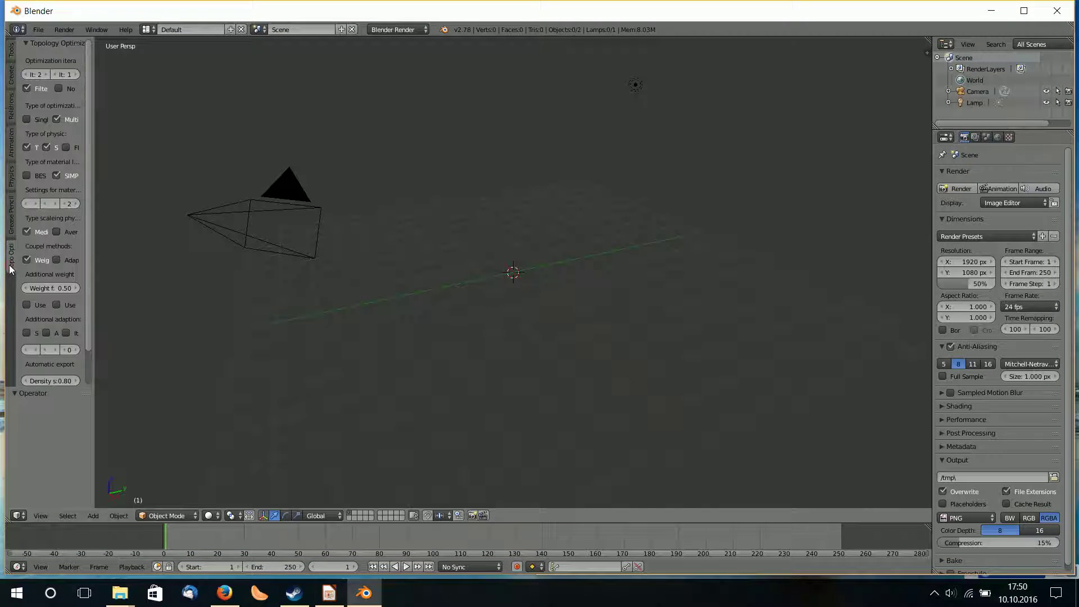
{"action": "left_click_drag", "start_coordinate": [95, 254], "coordinate": [315, 250]}
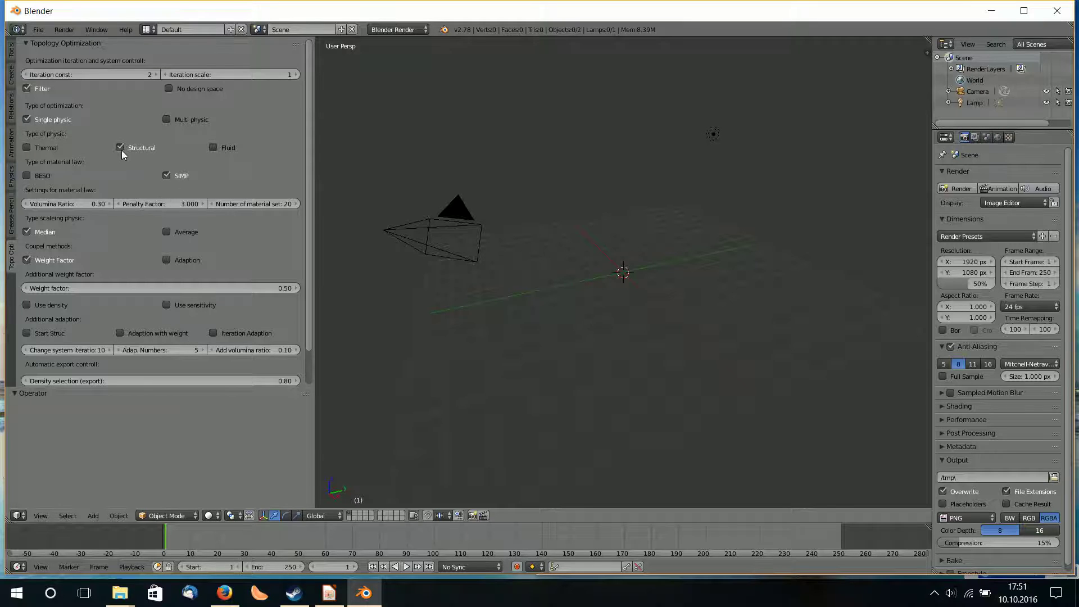
{"action": "scroll", "coordinate": [171, 226], "scroll_direction": "down", "scroll_amount": 2}
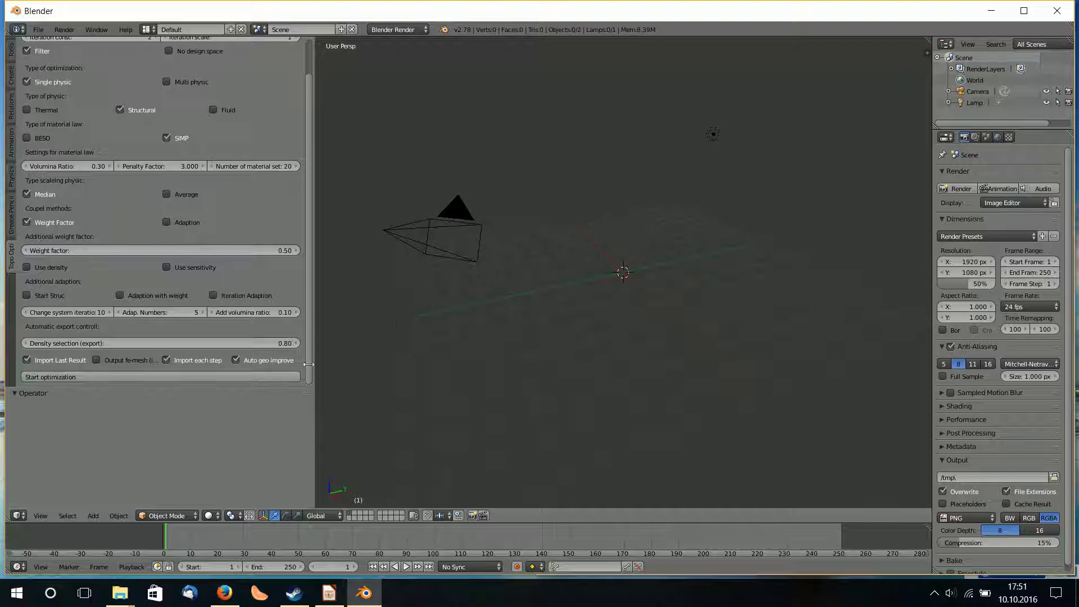
{"action": "left_click", "coordinate": [243, 377]}
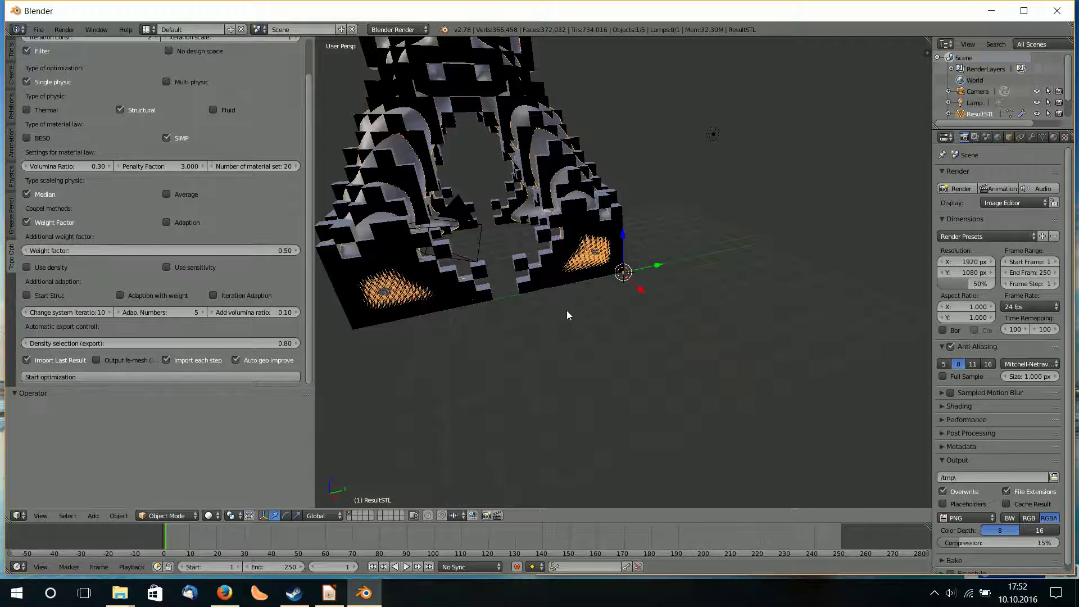
- Move the smoothed mesh along Y and turn on Auto geo improve
{"action": "scroll", "coordinate": [566, 315], "scroll_direction": "down", "scroll_amount": 4}
{"action": "key", "text": "g"}
{"action": "key", "text": "x"}
{"action": "left_click", "coordinate": [664, 339]}
{"action": "left_click_drag", "start_coordinate": [719, 345], "coordinate": [743, 313]}
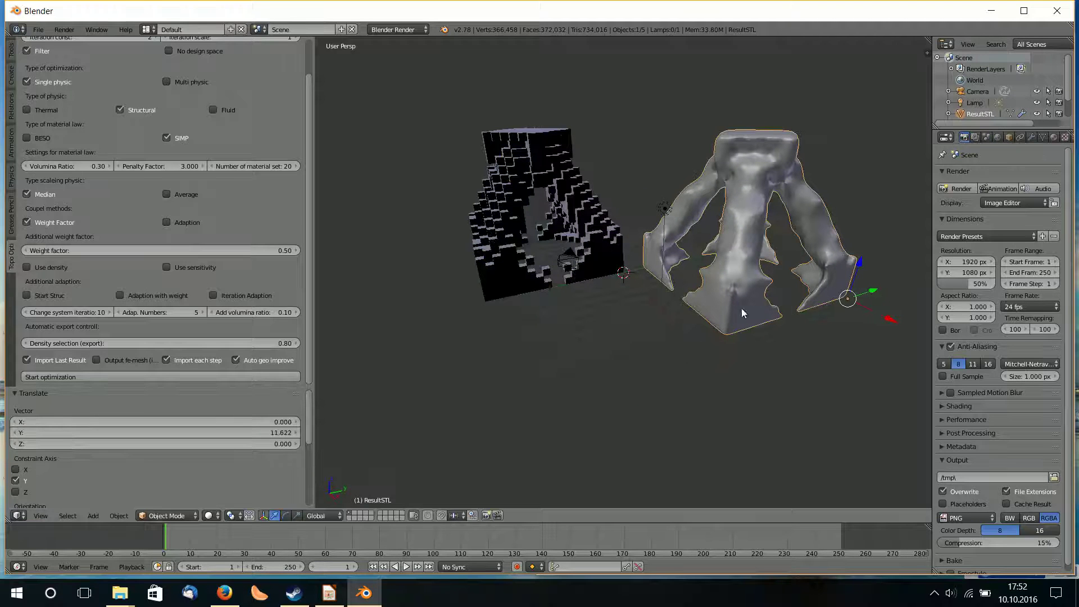
{"action": "left_click", "coordinate": [234, 359]}
- Move voxel mesh ResultSTL4 along X and orbit to check its position
{"action": "right_click", "coordinate": [501, 278]}
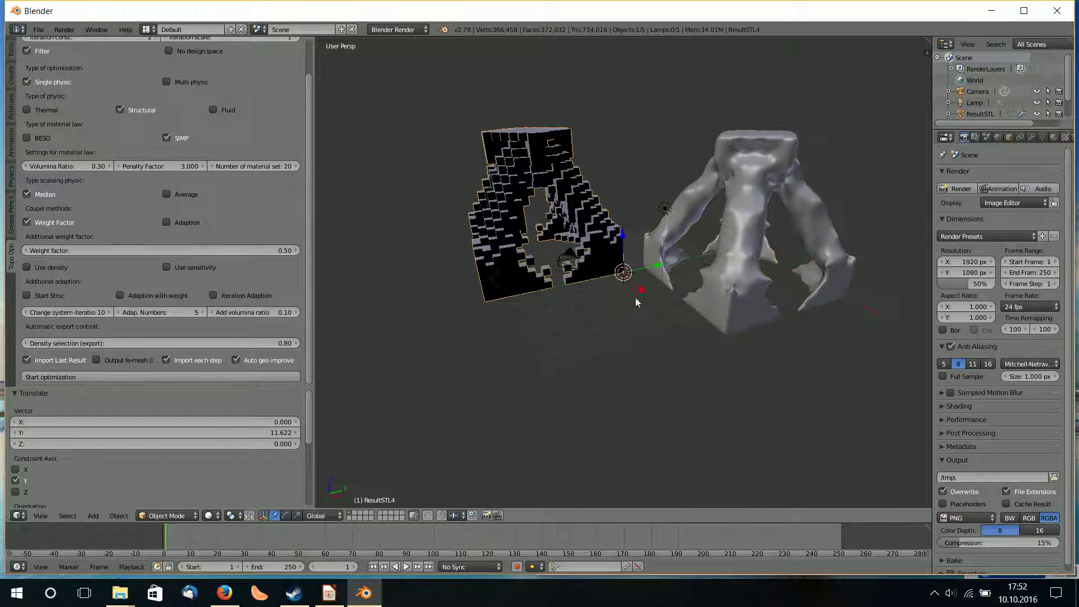
{"action": "key", "text": "g"}
{"action": "key", "text": "x"}
{"action": "left_click", "coordinate": [588, 332]}
{"action": "middle_click_drag", "start_coordinate": [587, 331], "coordinate": [689, 263]}
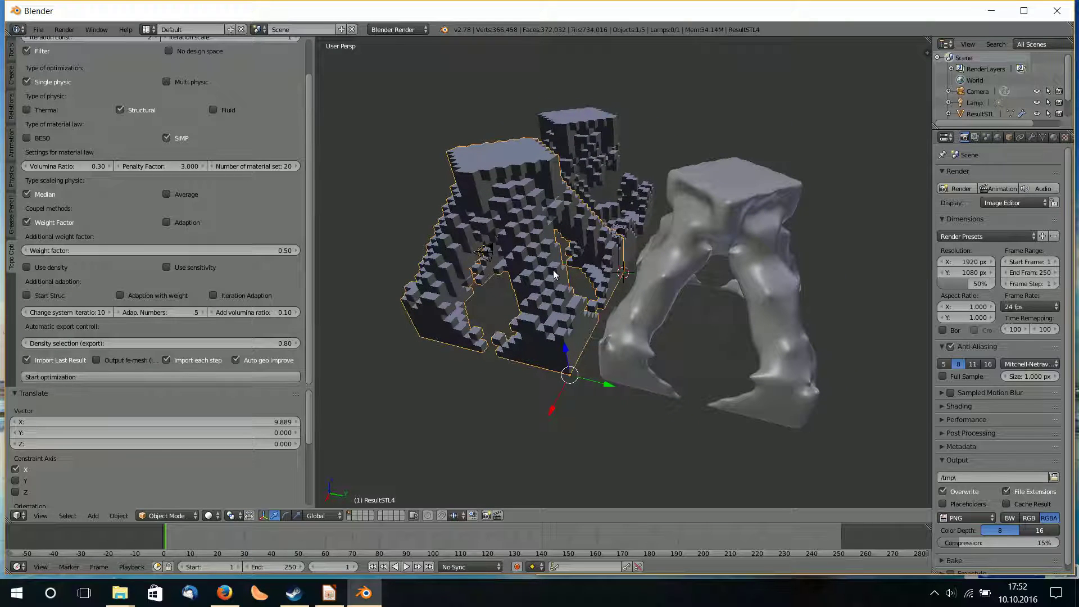
{"action": "middle_click_drag", "start_coordinate": [418, 200], "coordinate": [577, 276]}
- Move ResultSTL3 left along X and orbit to view all meshes separately
{"action": "right_click", "coordinate": [577, 277]}
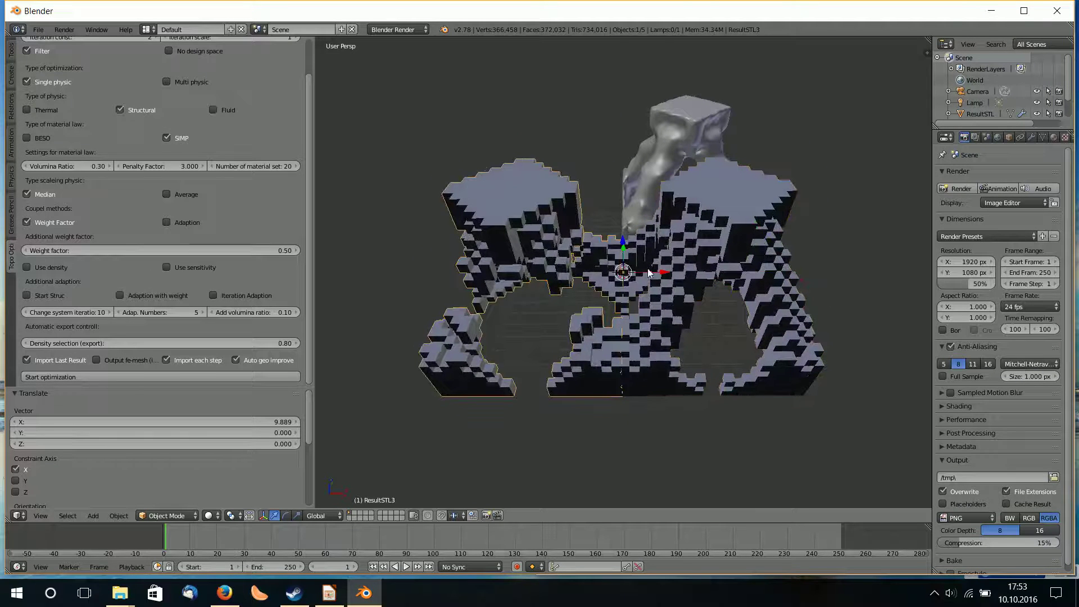
{"action": "left_click_drag", "start_coordinate": [649, 274], "coordinate": [557, 272]}
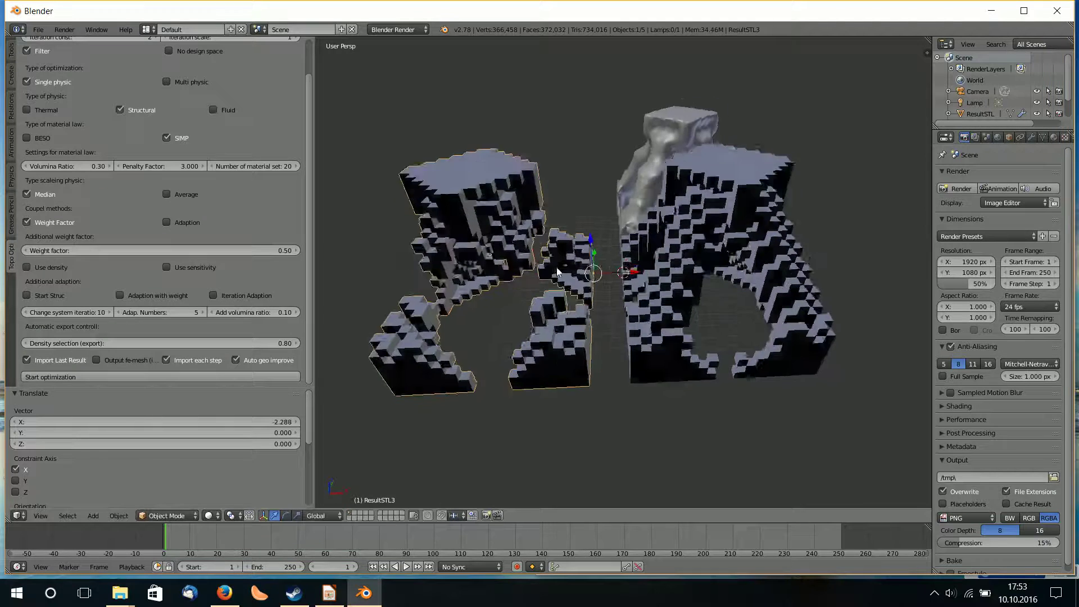
{"action": "middle_click_drag", "start_coordinate": [557, 272], "coordinate": [561, 262]}
{"action": "middle_click_drag", "start_coordinate": [475, 276], "coordinate": [455, 283]}
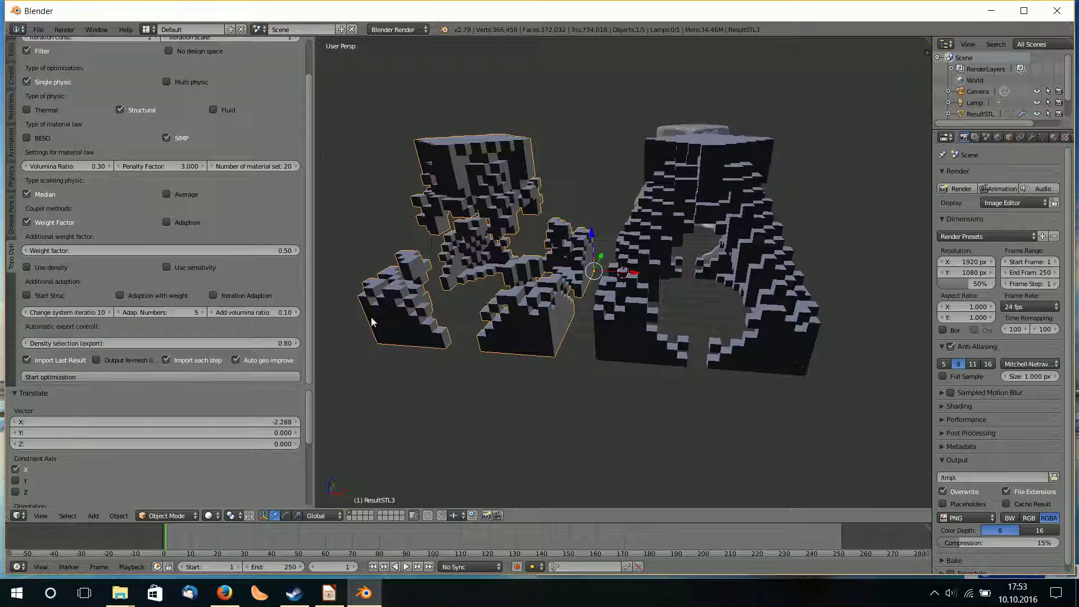
{"action": "middle_click_drag", "start_coordinate": [549, 199], "coordinate": [512, 214]}
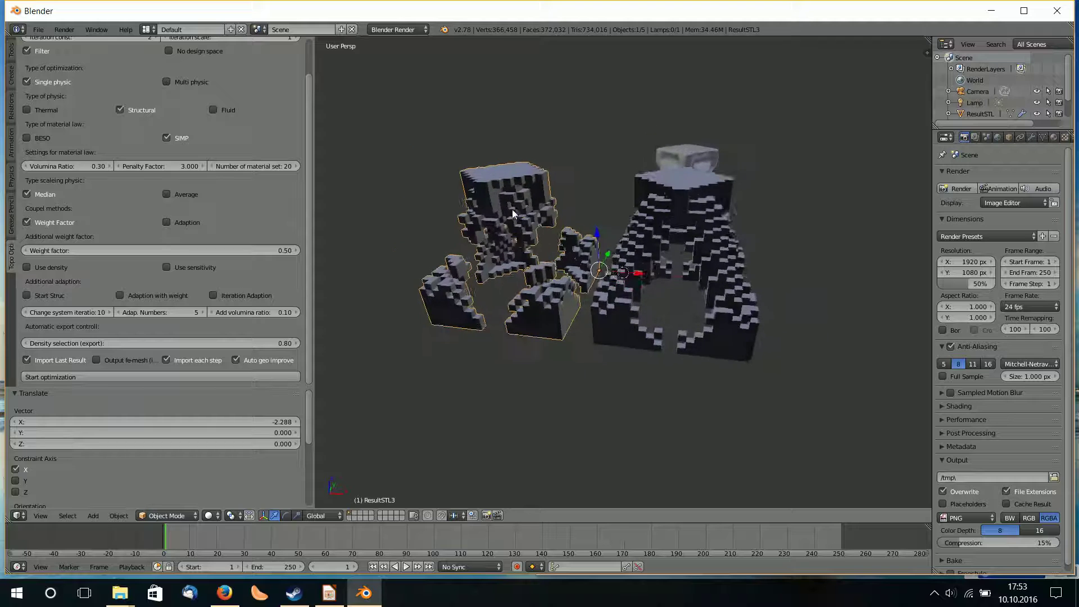
{"action": "right_click", "coordinate": [703, 222]}
{"action": "middle_click_drag", "start_coordinate": [703, 221], "coordinate": [607, 225]}
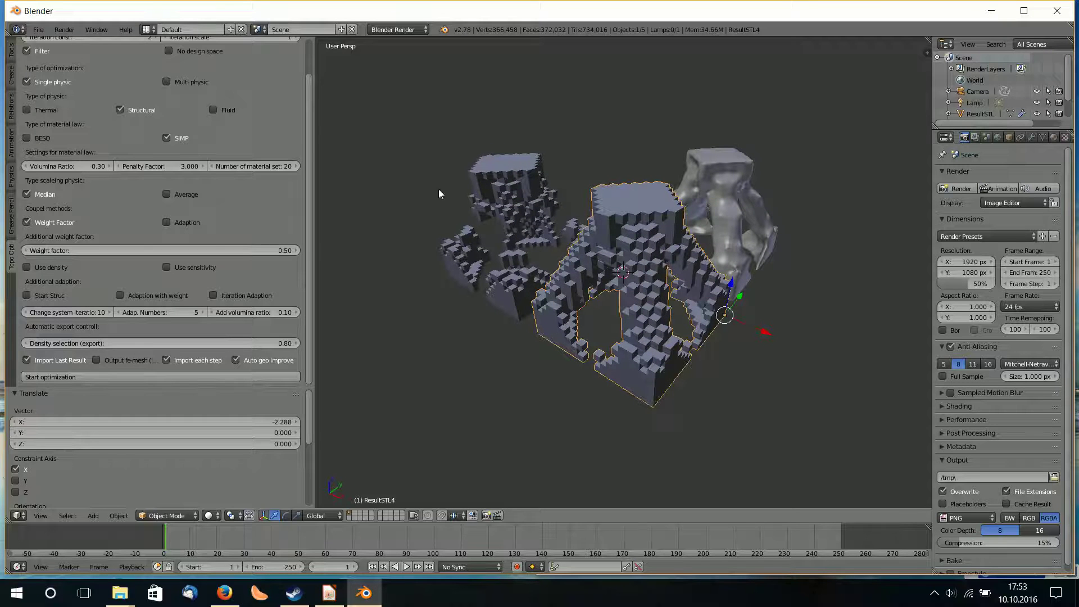
{"action": "scroll", "coordinate": [308, 152], "scroll_direction": "up", "scroll_amount": 2}
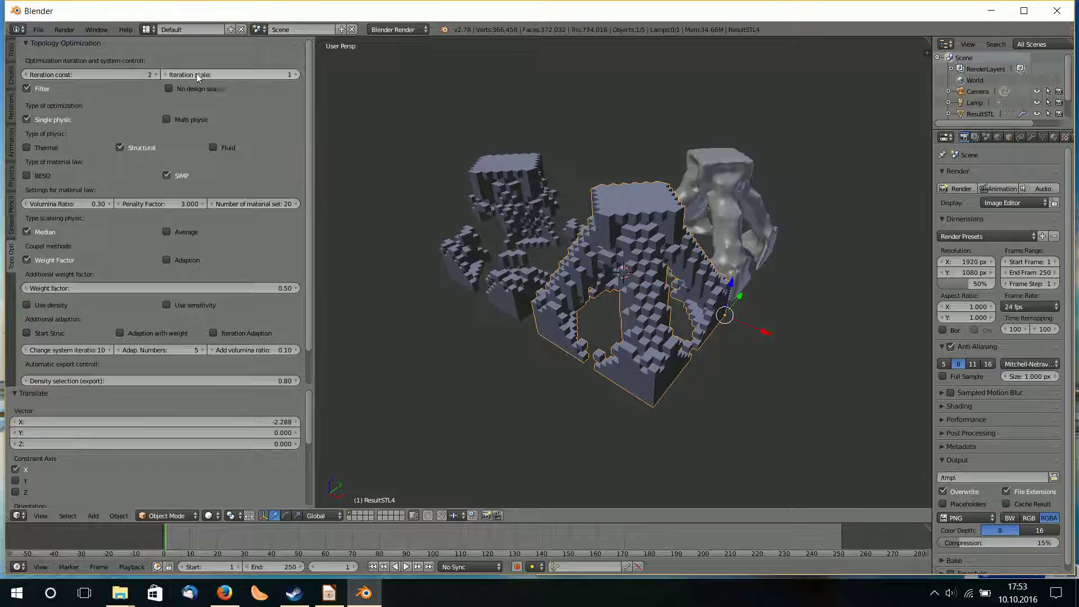
- Orbit around the voxel meshes, select the smoothed ResultSTL mesh, and zoom in on it
{"action": "middle_click_drag", "start_coordinate": [463, 183], "coordinate": [464, 178]}
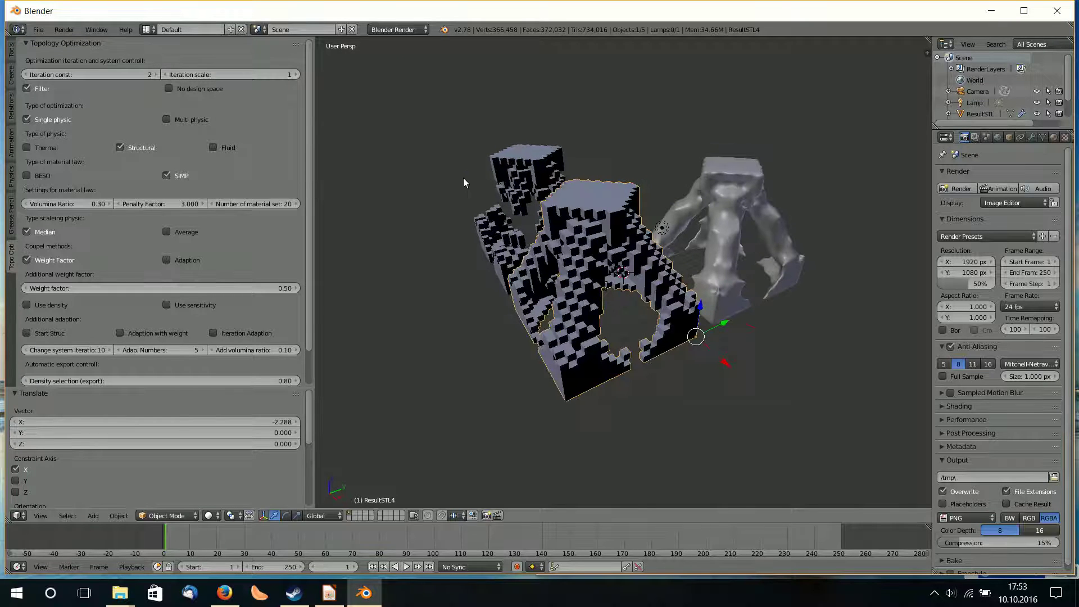
{"action": "middle_click_drag", "start_coordinate": [710, 216], "coordinate": [645, 228]}
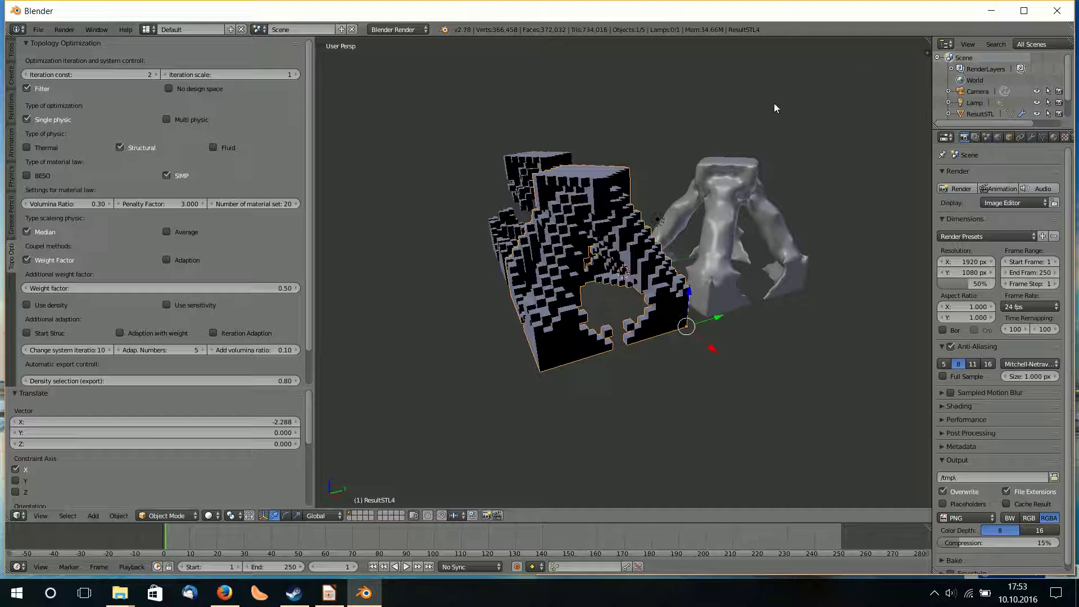
{"action": "middle_click_drag", "start_coordinate": [640, 128], "coordinate": [589, 169]}
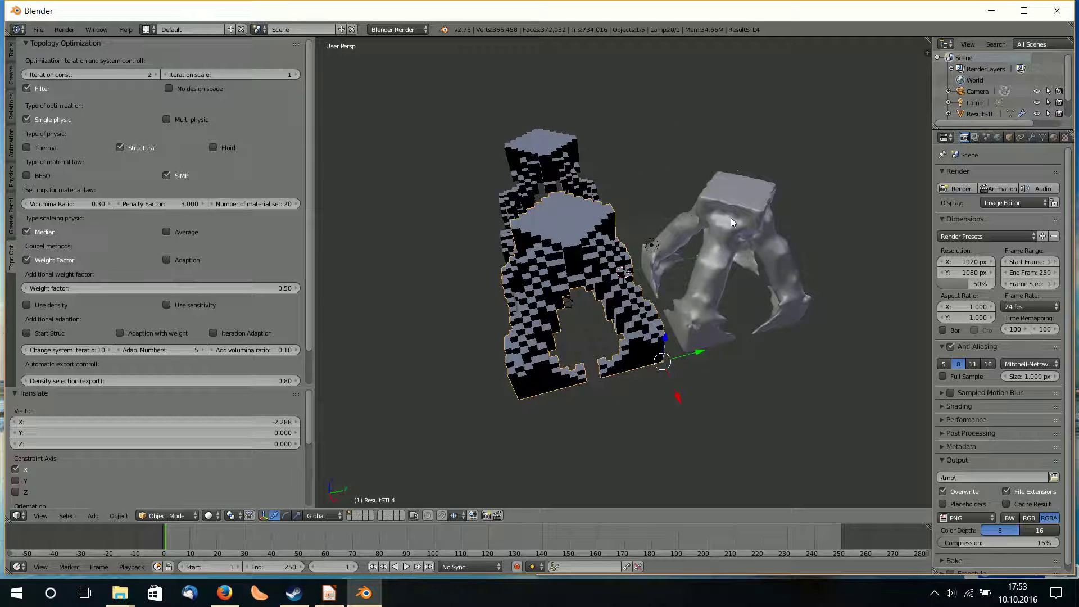
{"action": "right_click", "coordinate": [770, 203]}
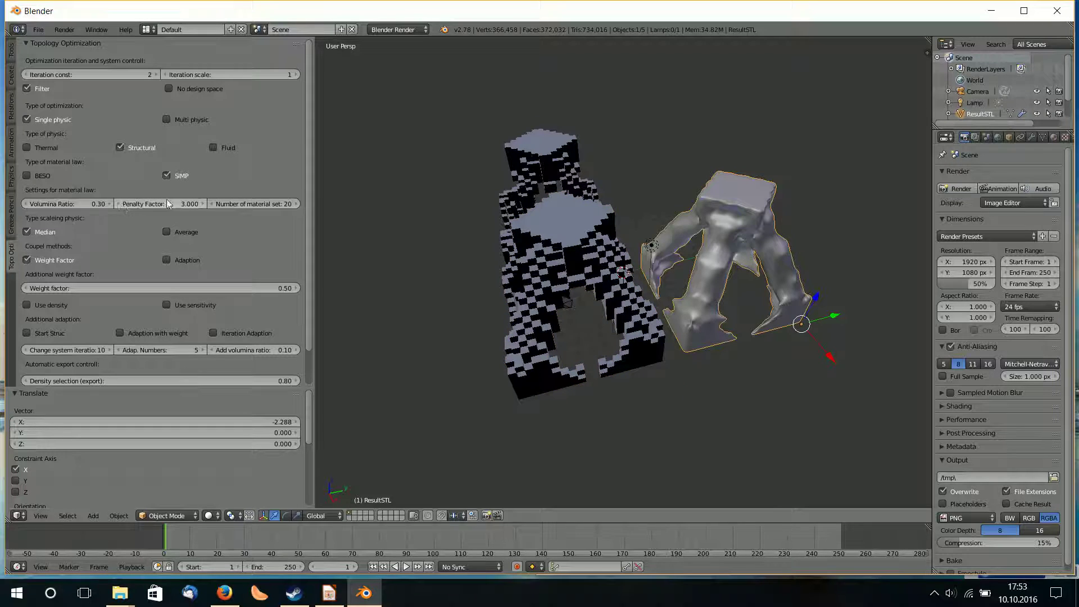
{"action": "middle_click_drag", "start_coordinate": [476, 177], "coordinate": [530, 202]}
{"action": "scroll", "coordinate": [510, 200], "scroll_direction": "up", "scroll_amount": 3}
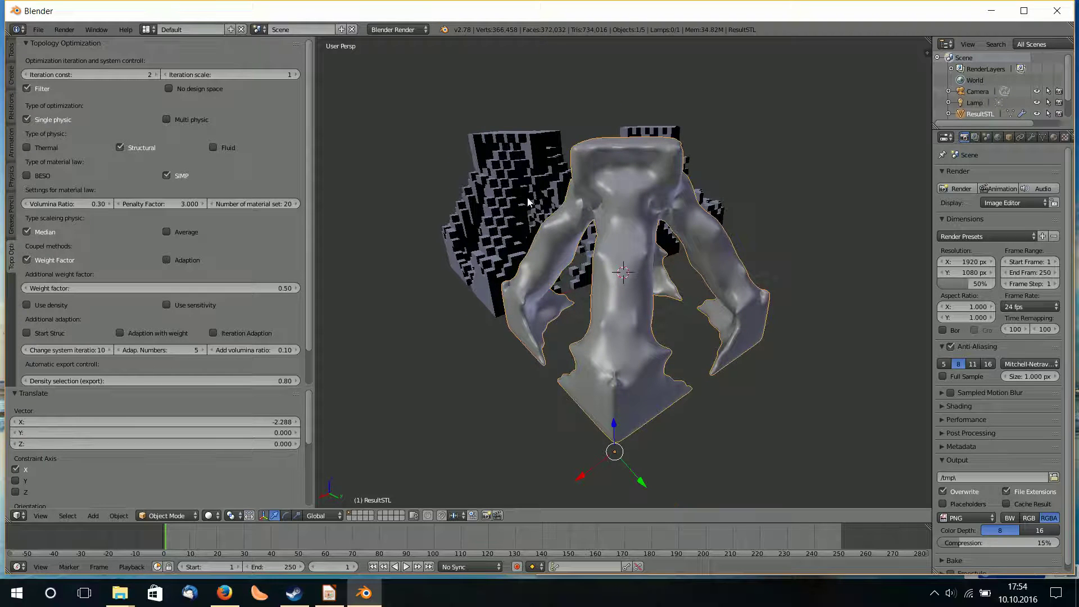